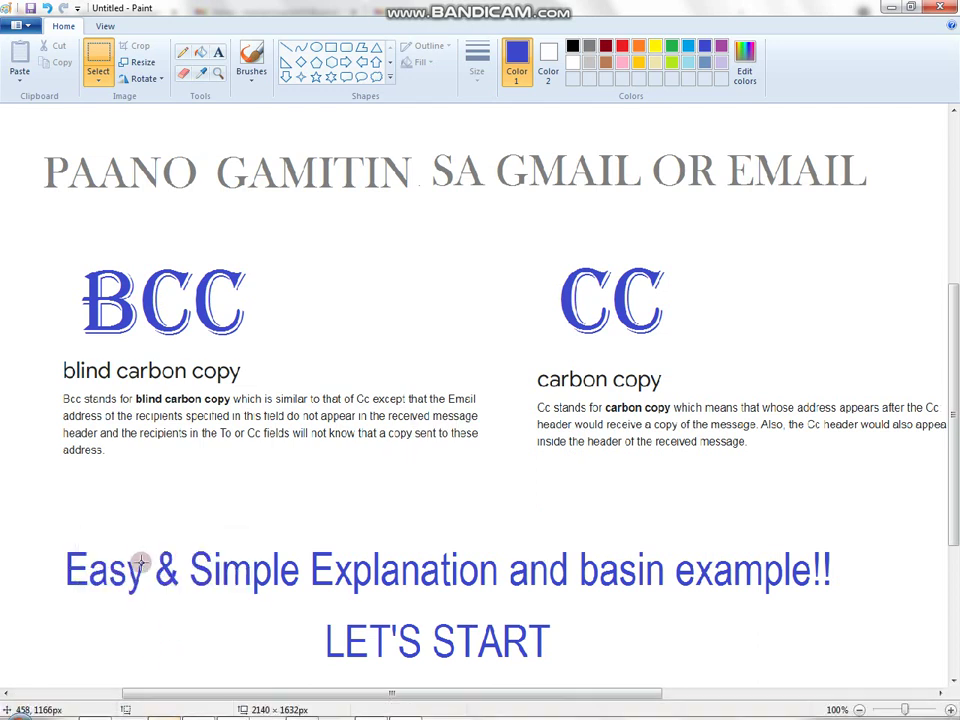
Step: Switch to Gmail and look over the TEST FOR CC and TEST FOR BCC drafts and a blank new message's recipient fields
key("alt+Tab")
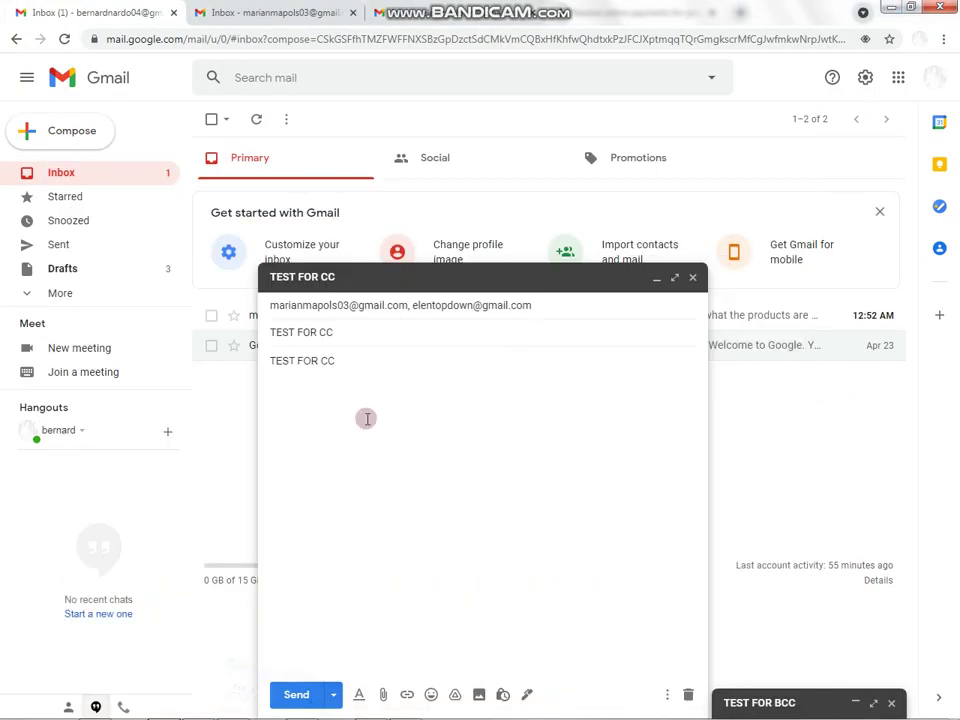
left_click(754, 703)
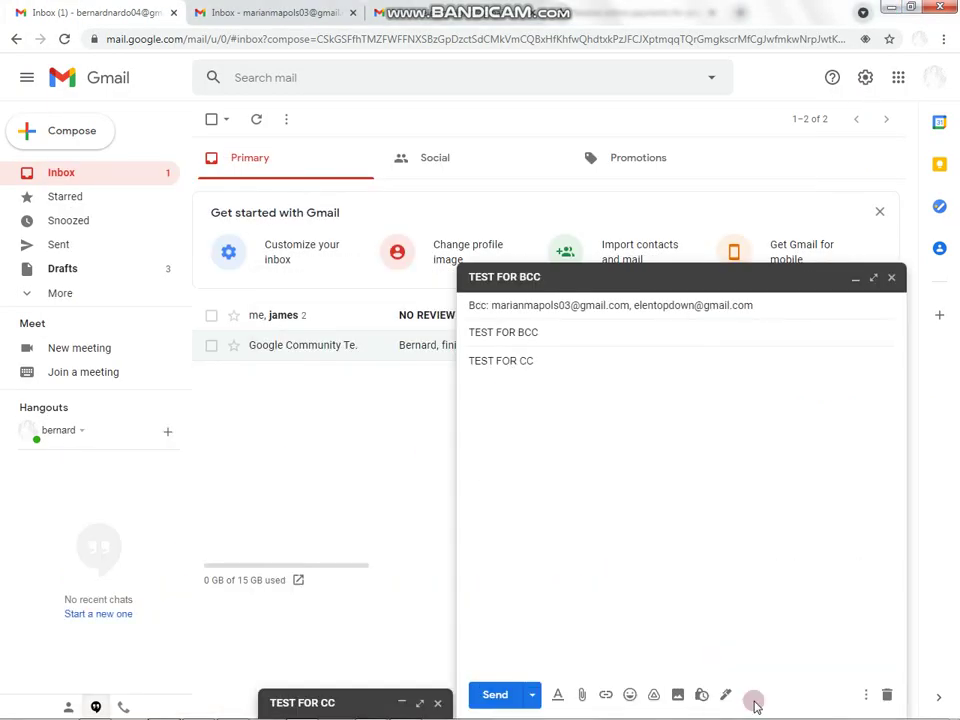
left_click(326, 706)
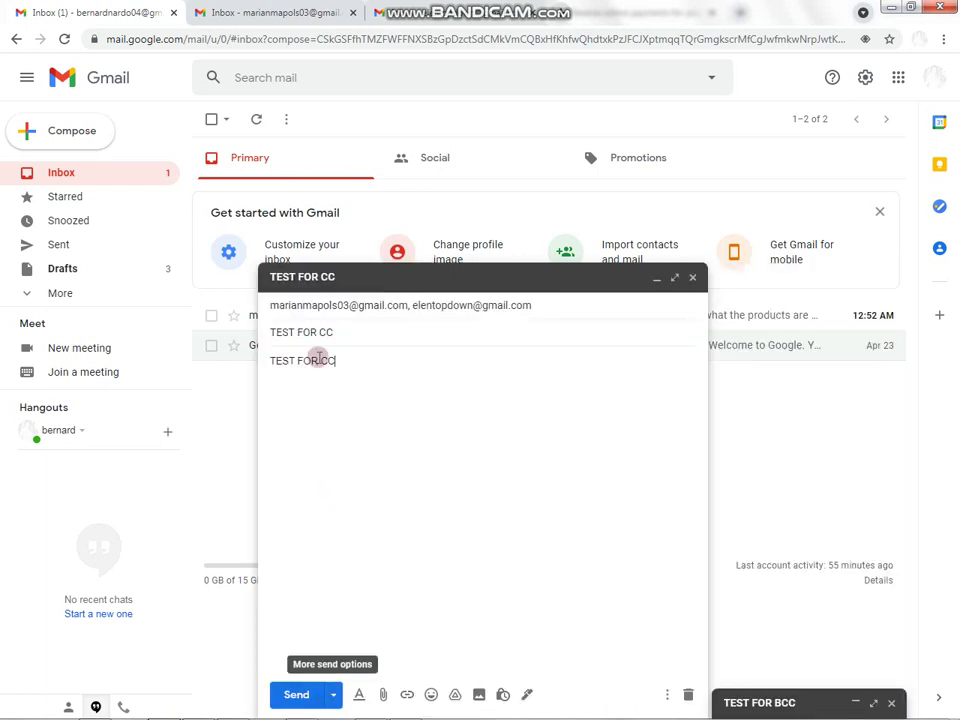
left_click(40, 131)
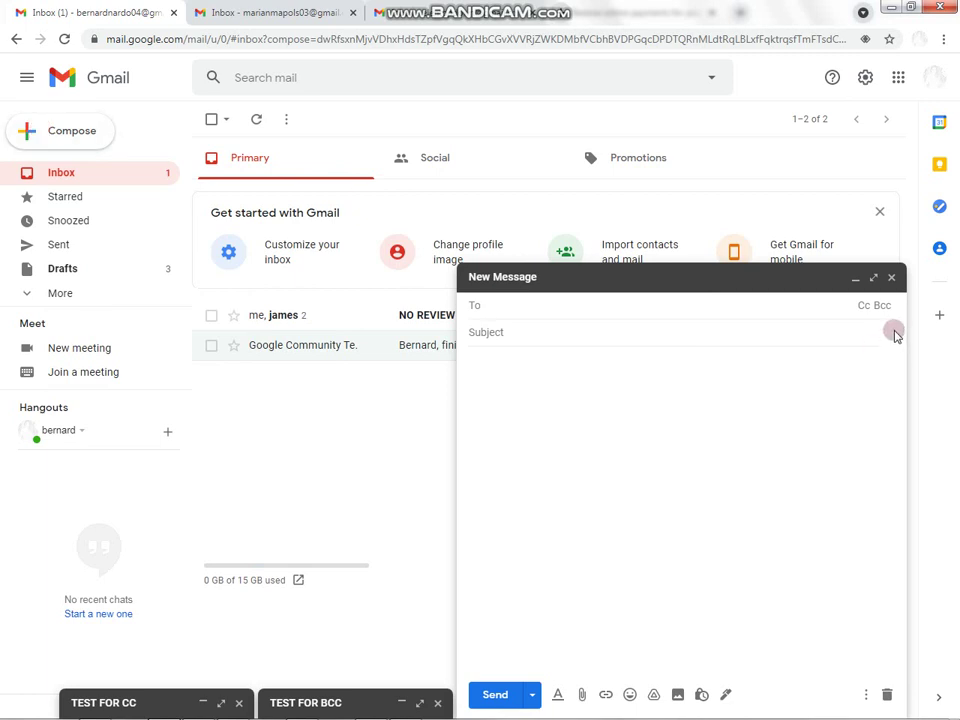
left_click(891, 278)
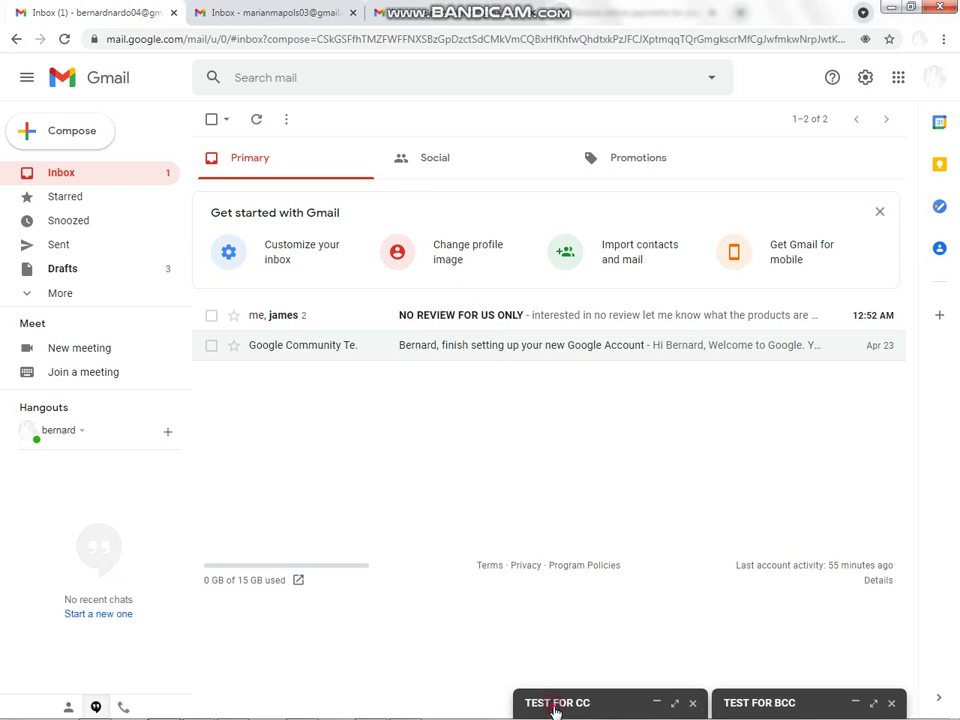
Step: Reopen the TEST FOR CC draft, check its Cc recipients and send it
left_click(558, 703)
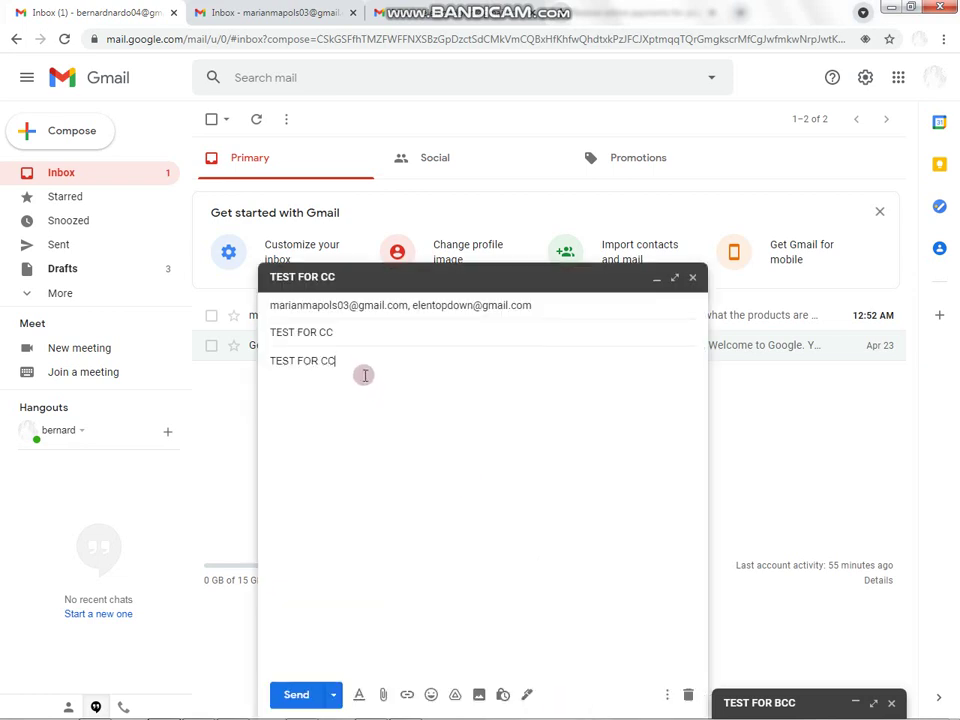
left_click(376, 304)
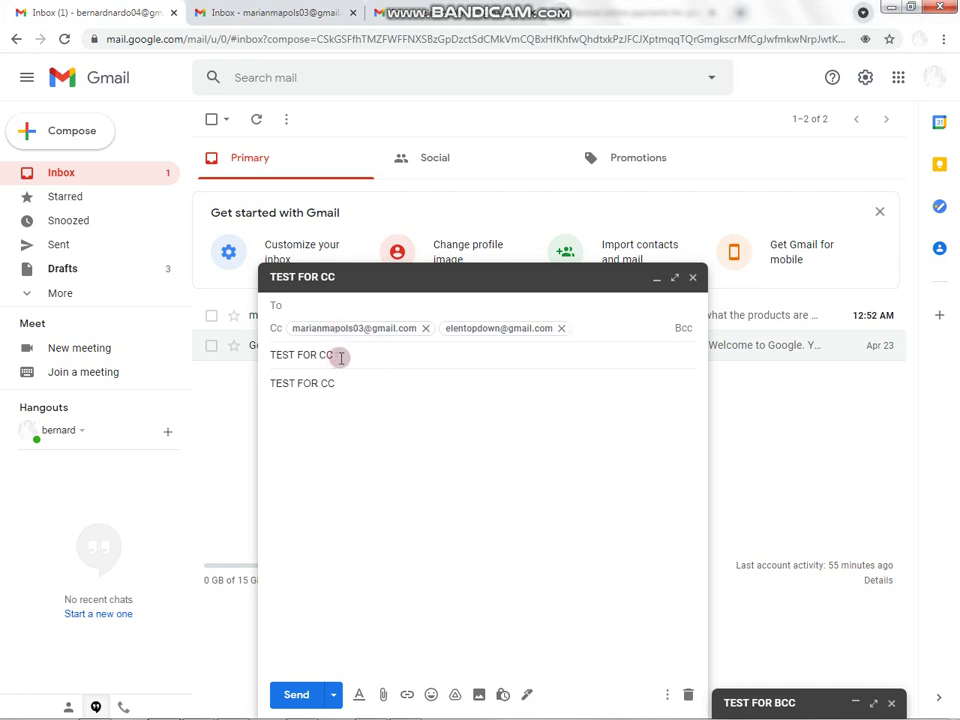
left_click(330, 492)
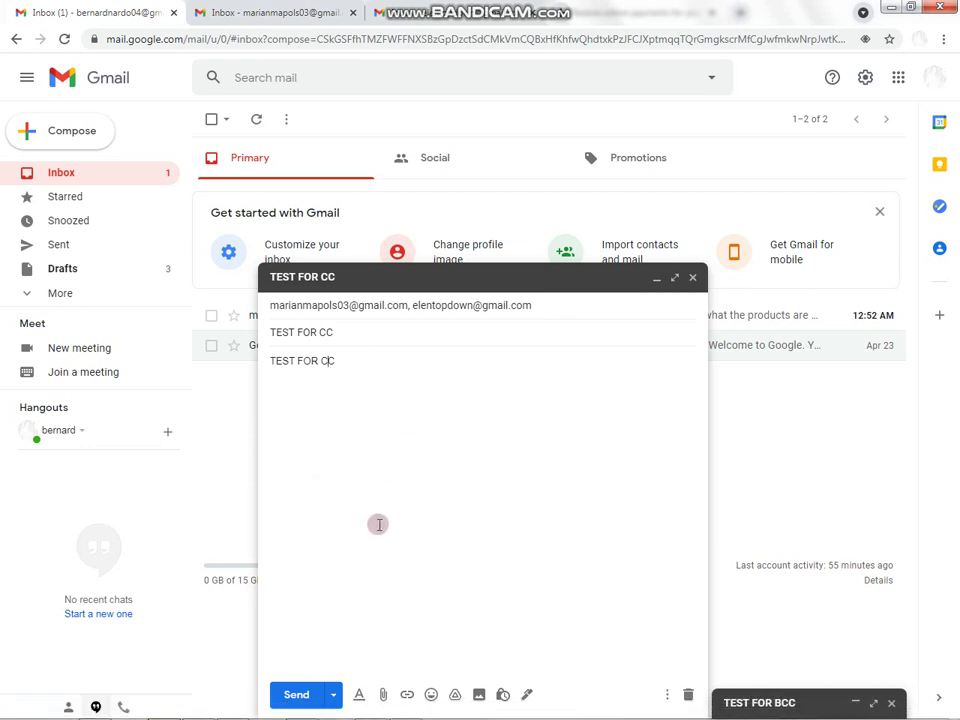
left_click(297, 698)
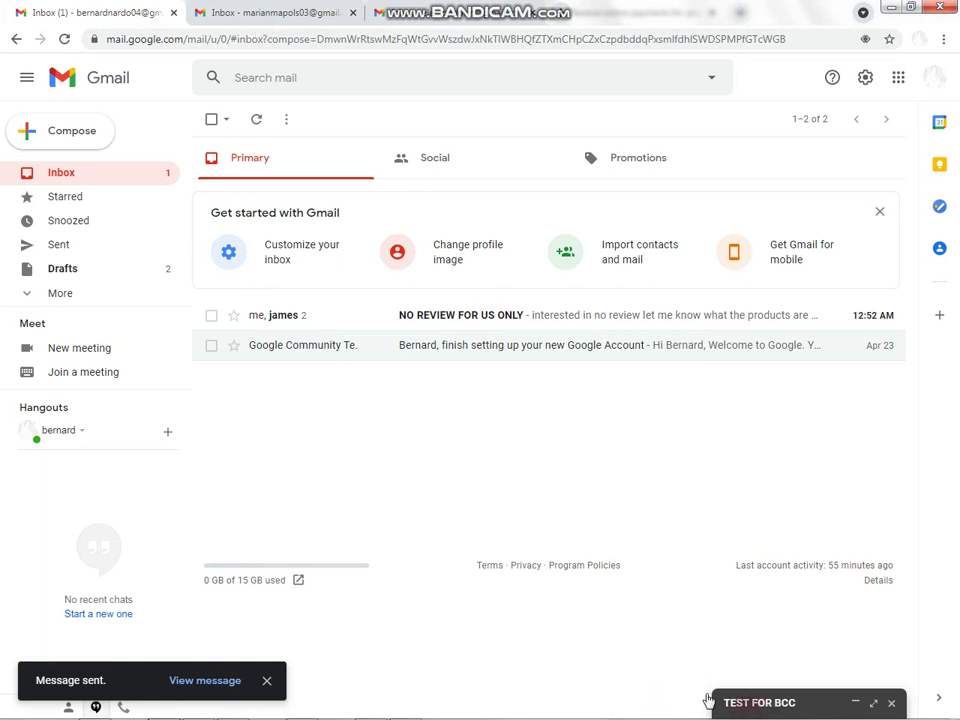
left_click(495, 690)
Step: Check both recipients' inboxes for the TEST FOR CC message
left_click(200, 8)
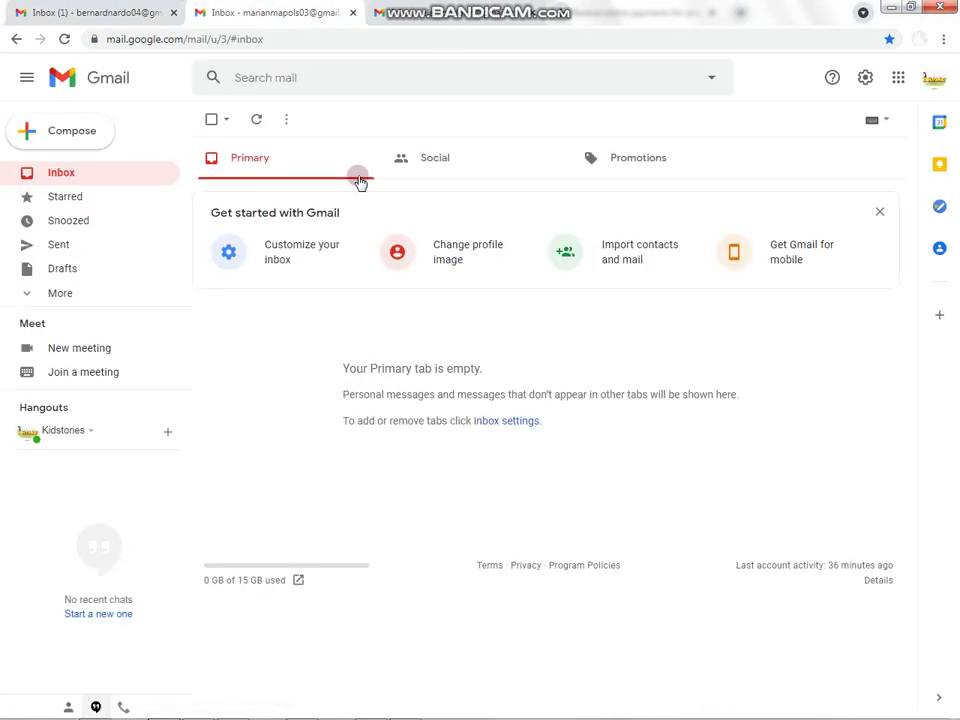
left_click(76, 175)
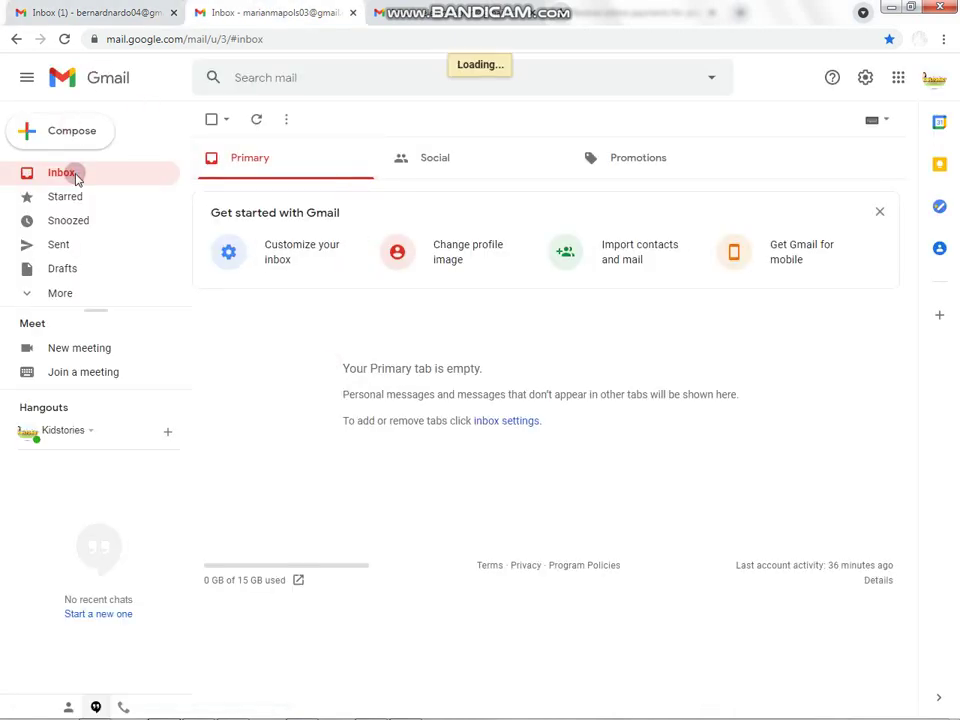
left_click(420, 14)
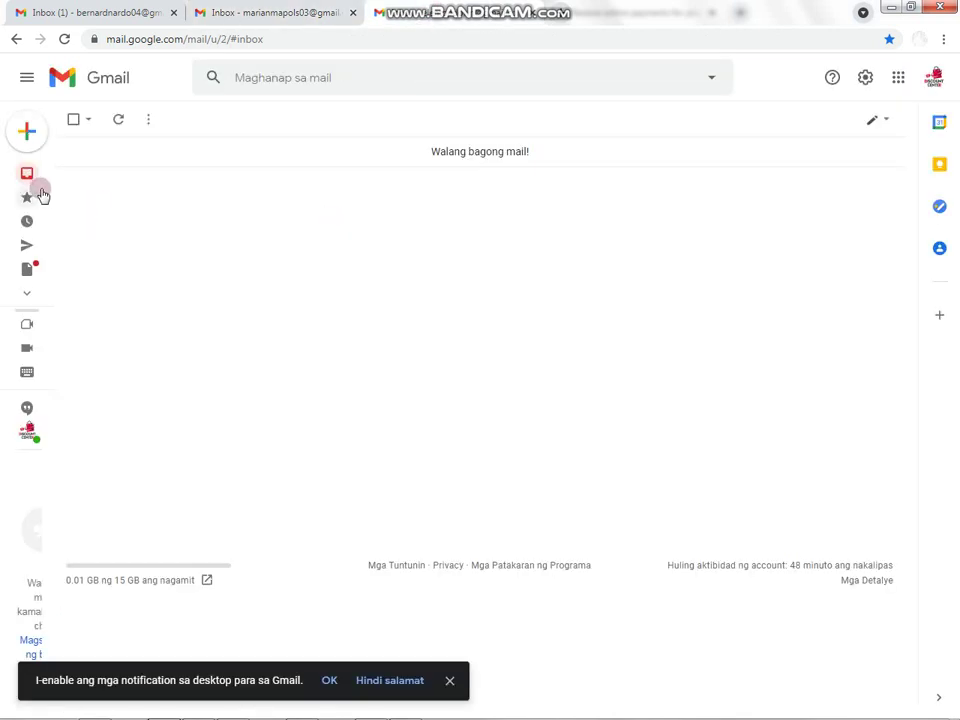
mouse_move(54, 180)
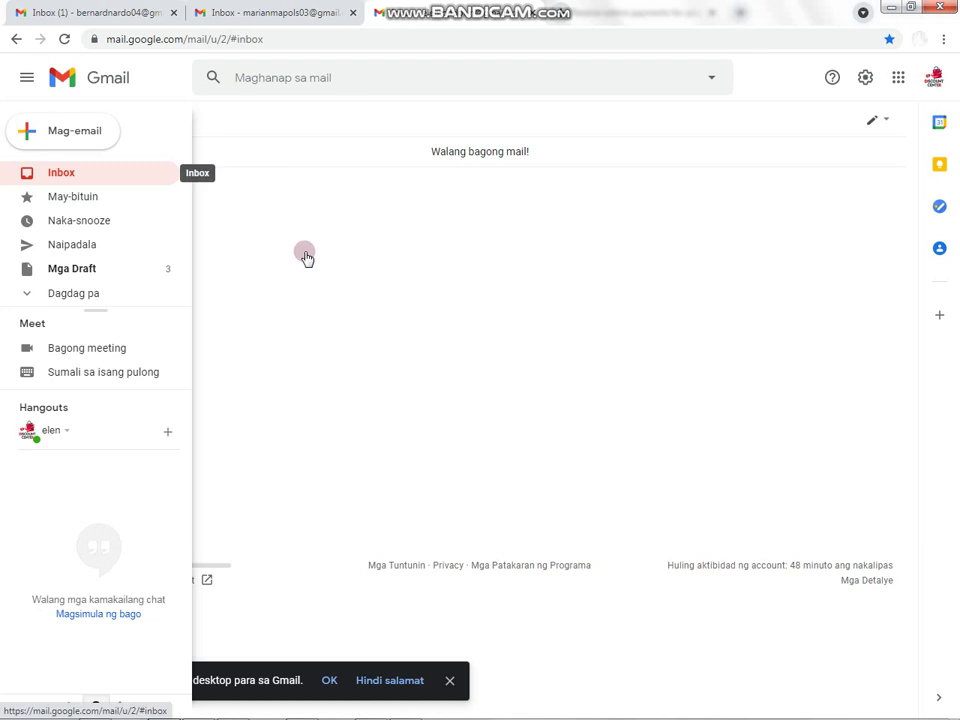
Step: Open TEST FOR CC in the first recipient's mailbox and show its sender and recipient details
key("ctrl+shift+Tab")
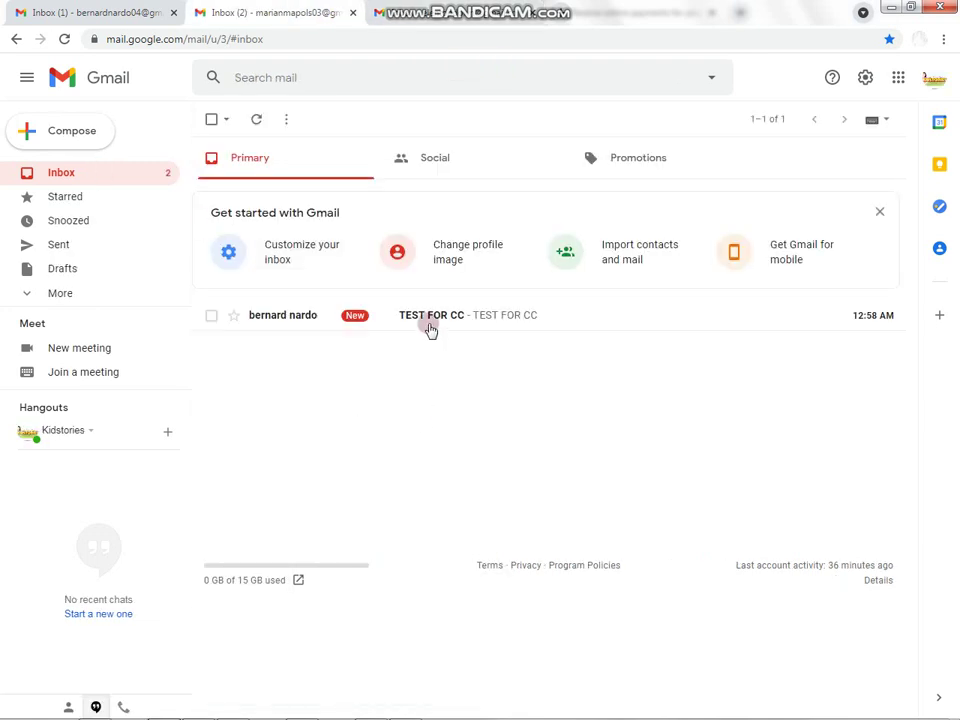
left_click(430, 326)
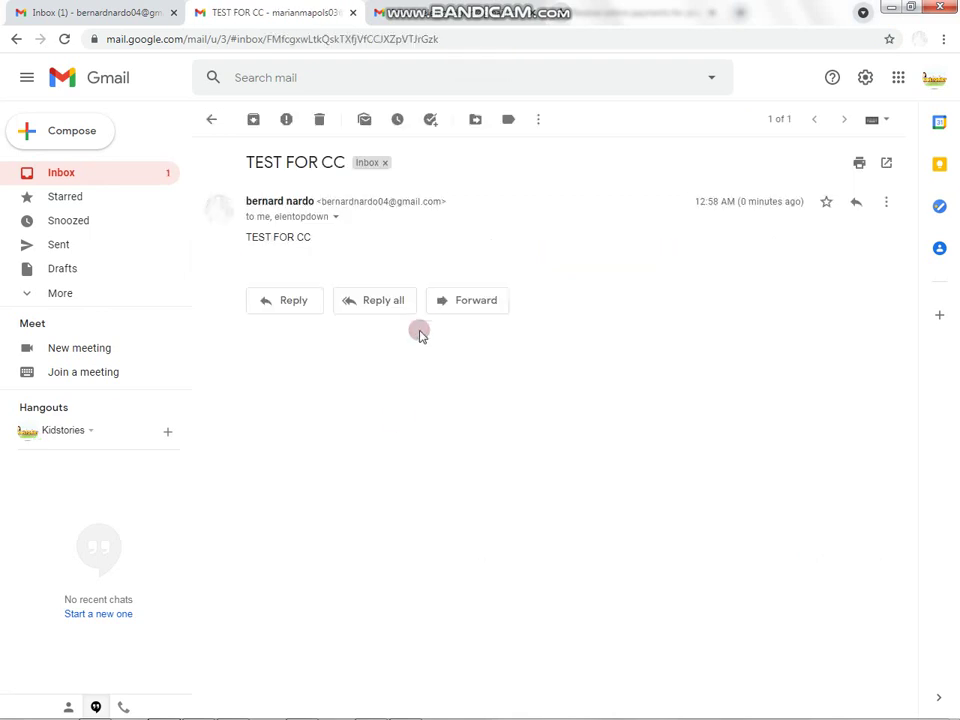
left_click(337, 219)
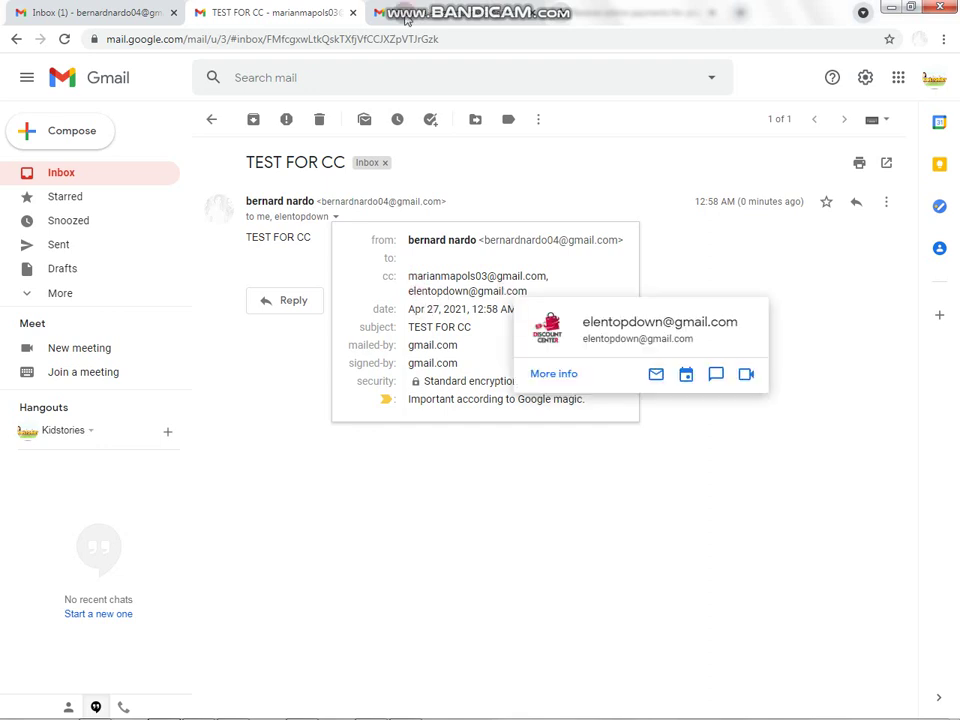
Step: Open TEST FOR CC in the second recipient's mailbox and show its sender and recipient details
key("ctrl+Tab")
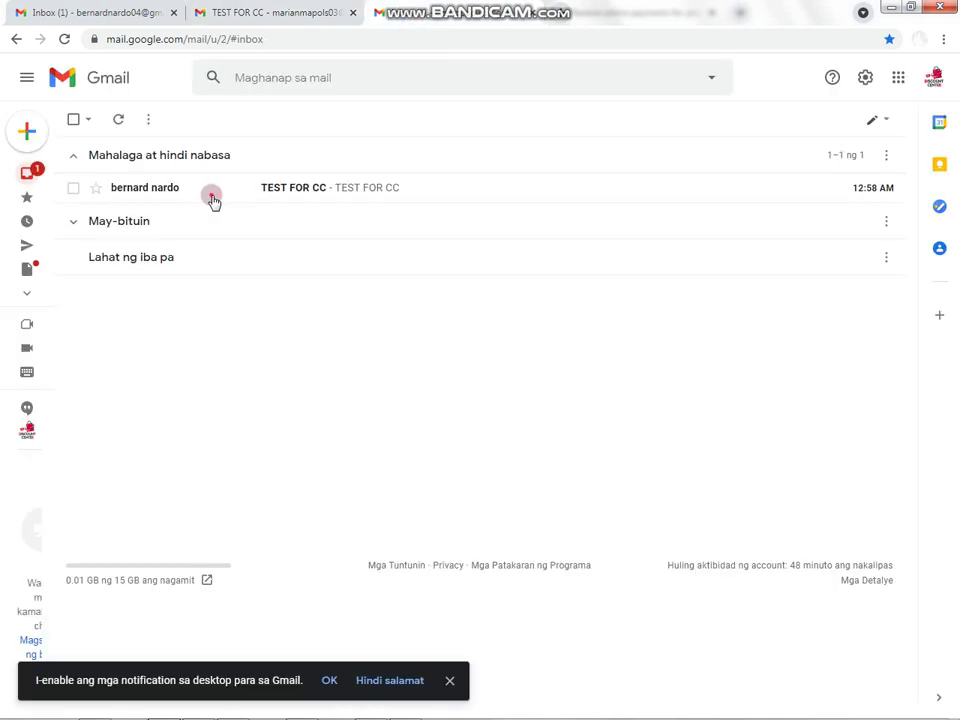
left_click(328, 203)
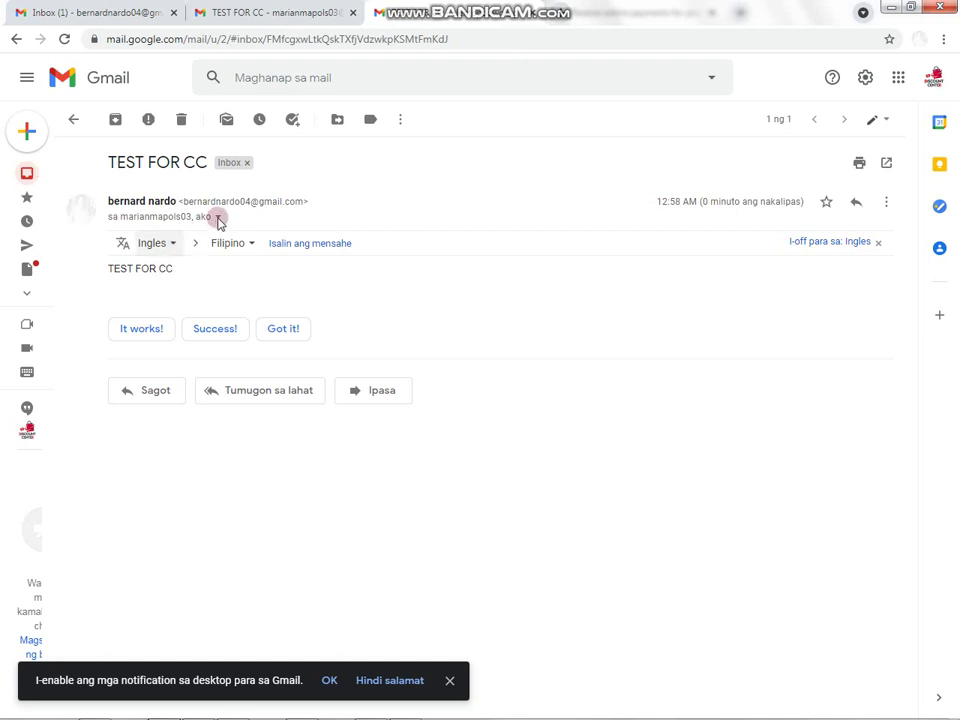
left_click(219, 220)
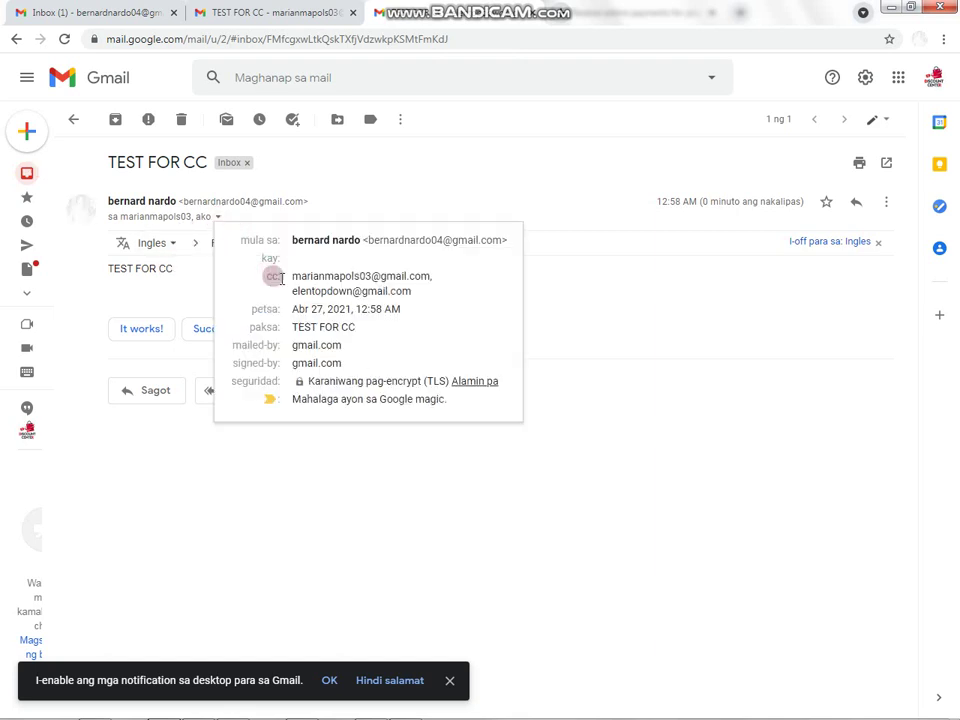
Step: In the sender's mailbox, change the TEST FOR BCC draft's body text to "TEST FOR BCC" and send the message to its Bcc recipients
left_click(90, 9)
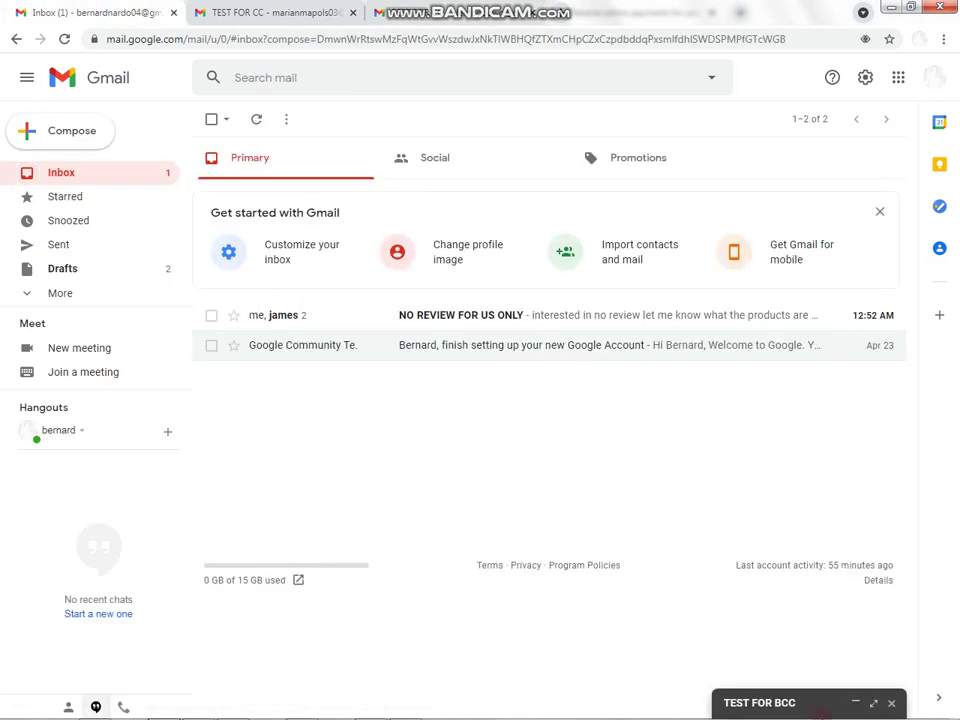
left_click(755, 704)
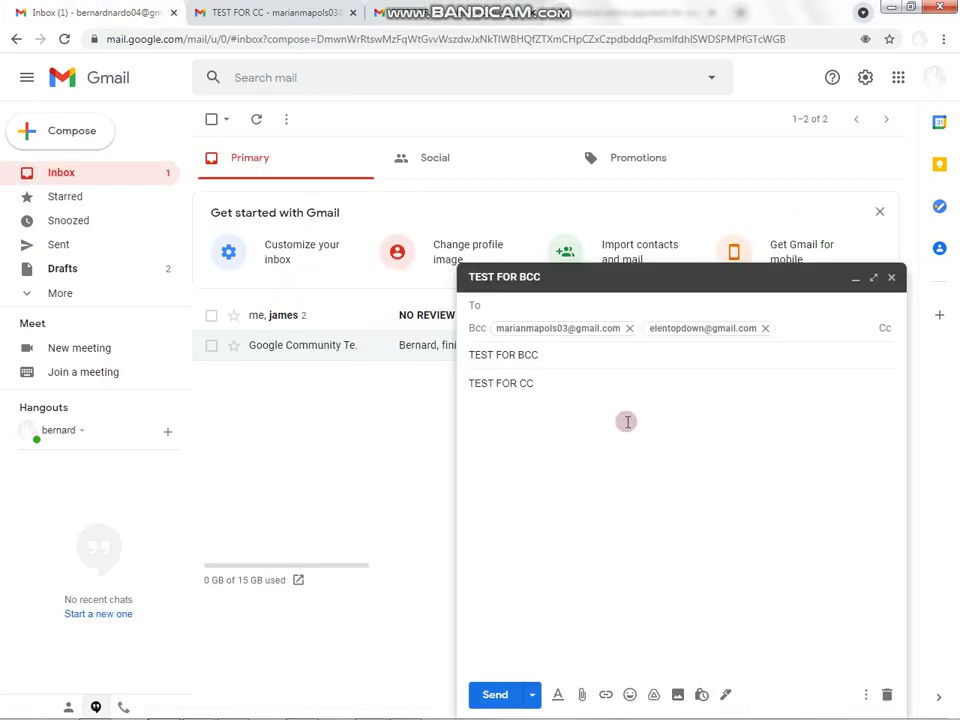
left_click(574, 309)
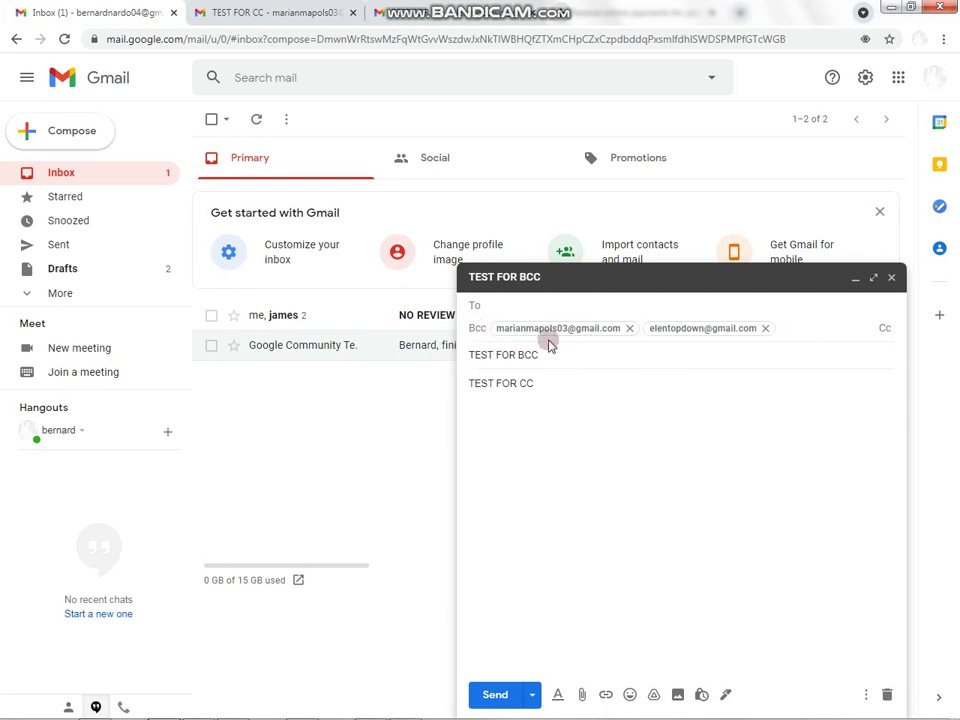
left_click(557, 403)
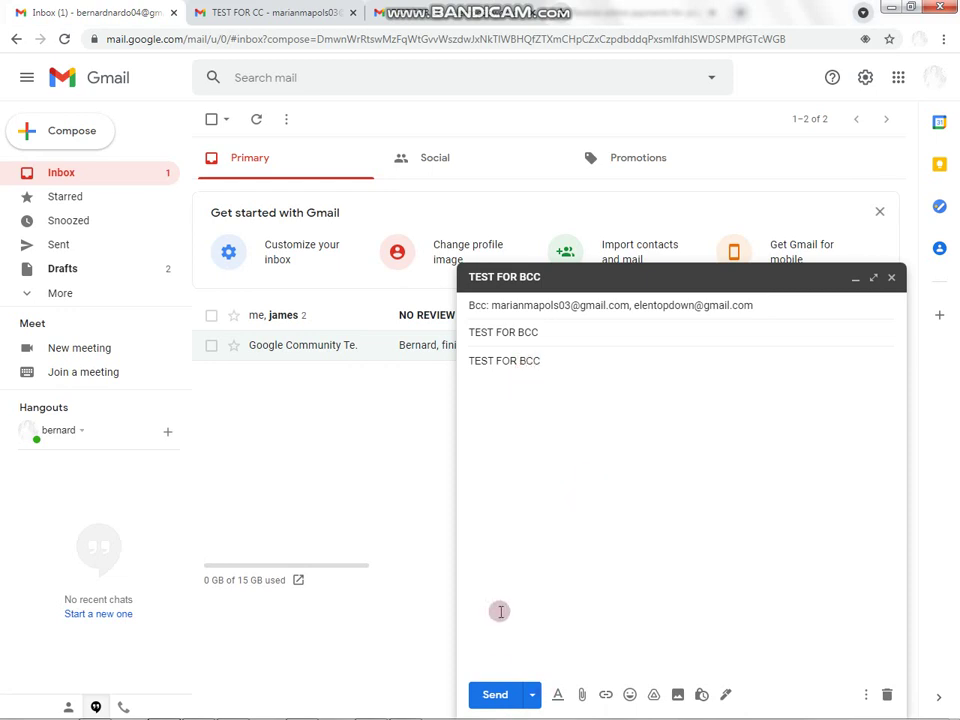
left_click(497, 700)
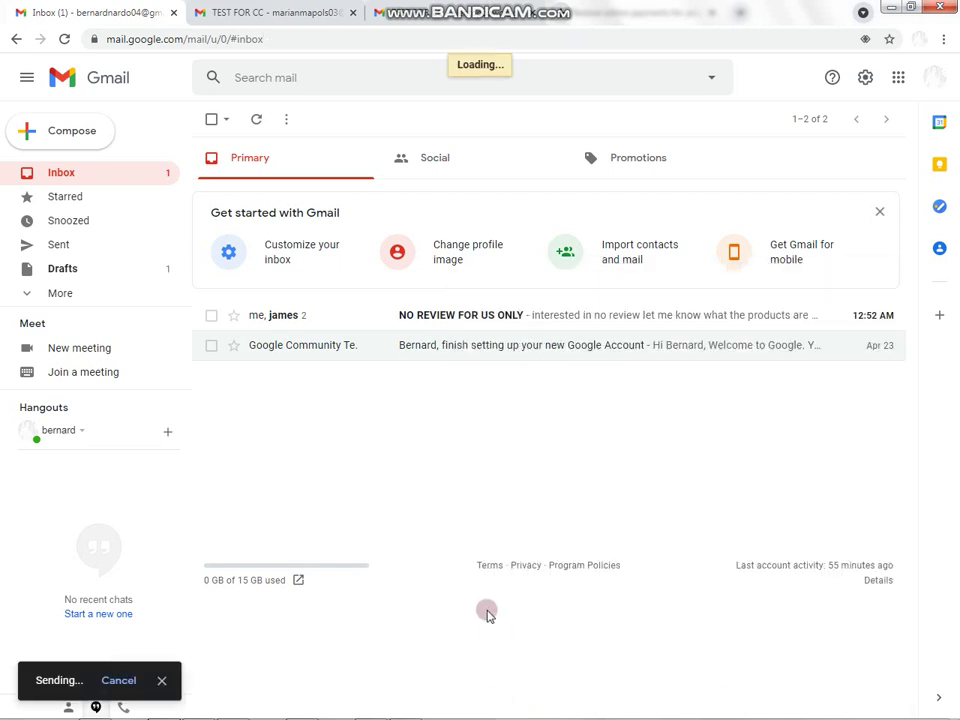
Step: Open TEST FOR BCC in the first recipient's inbox and show its sender and recipient details
left_click(285, 10)
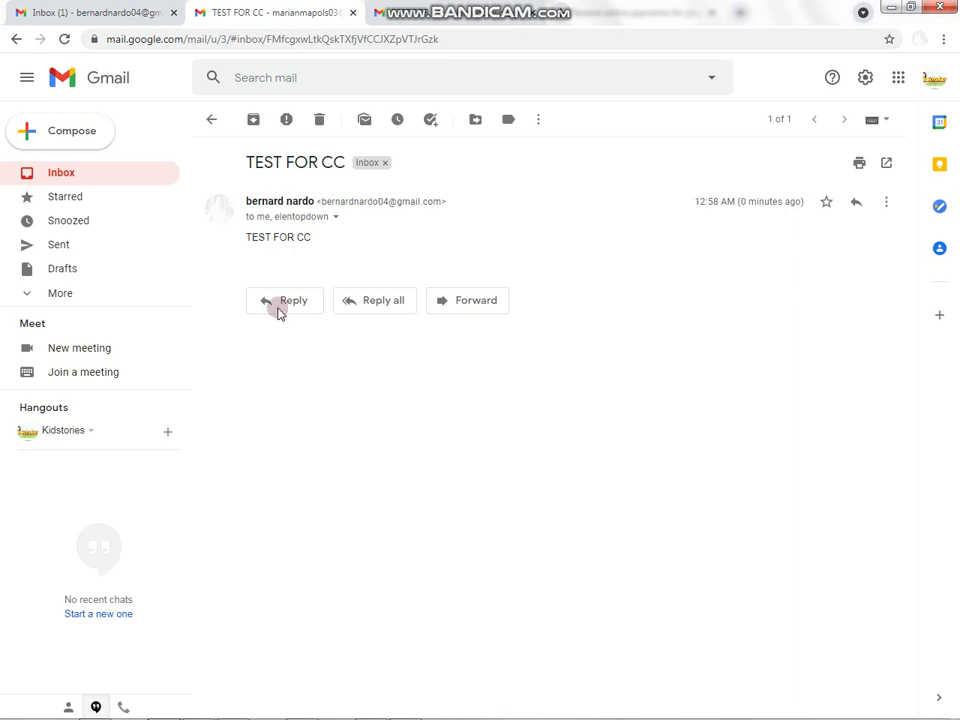
left_click(110, 185)
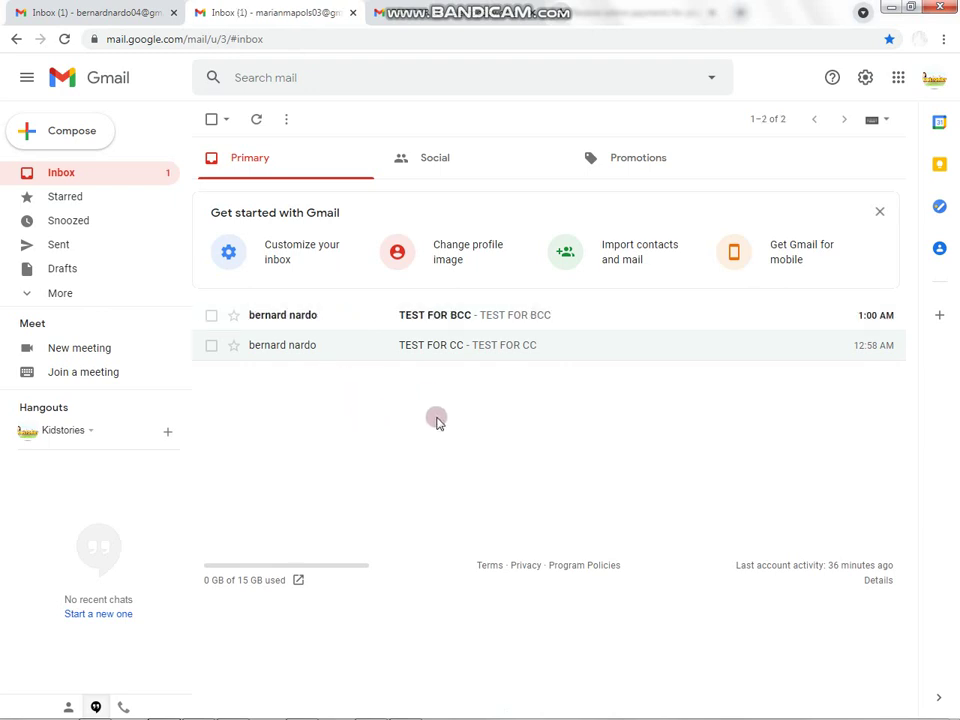
left_click(466, 325)
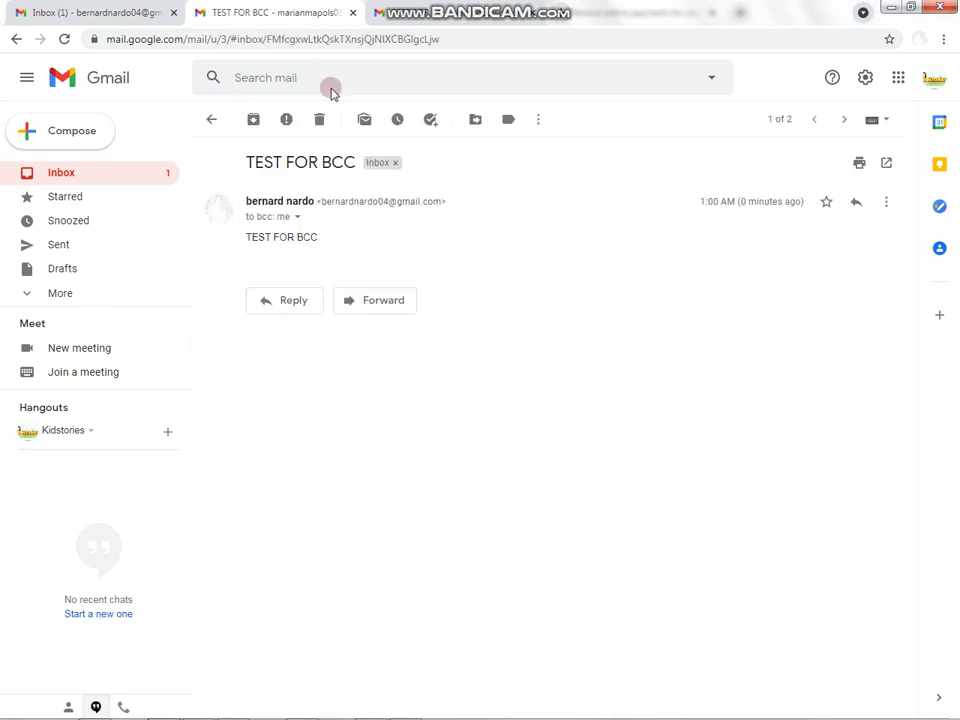
left_click(297, 217)
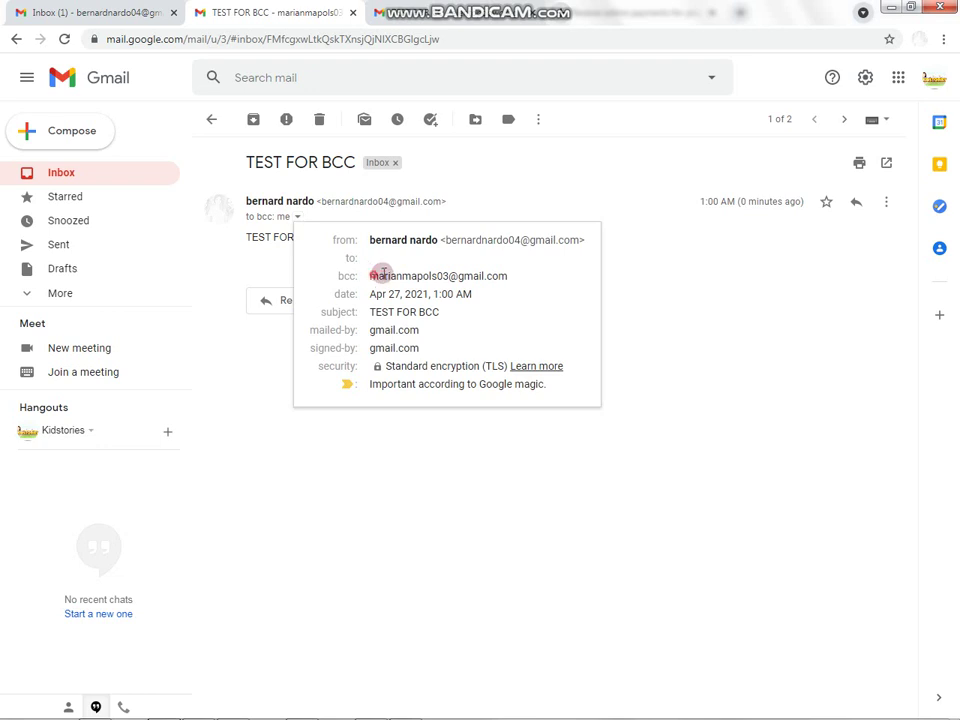
Step: Highlight the bcc address in the TEST FOR BCC message details, then clear the selection
left_click_drag(383, 274, 515, 291)
left_click_drag(512, 285, 370, 279)
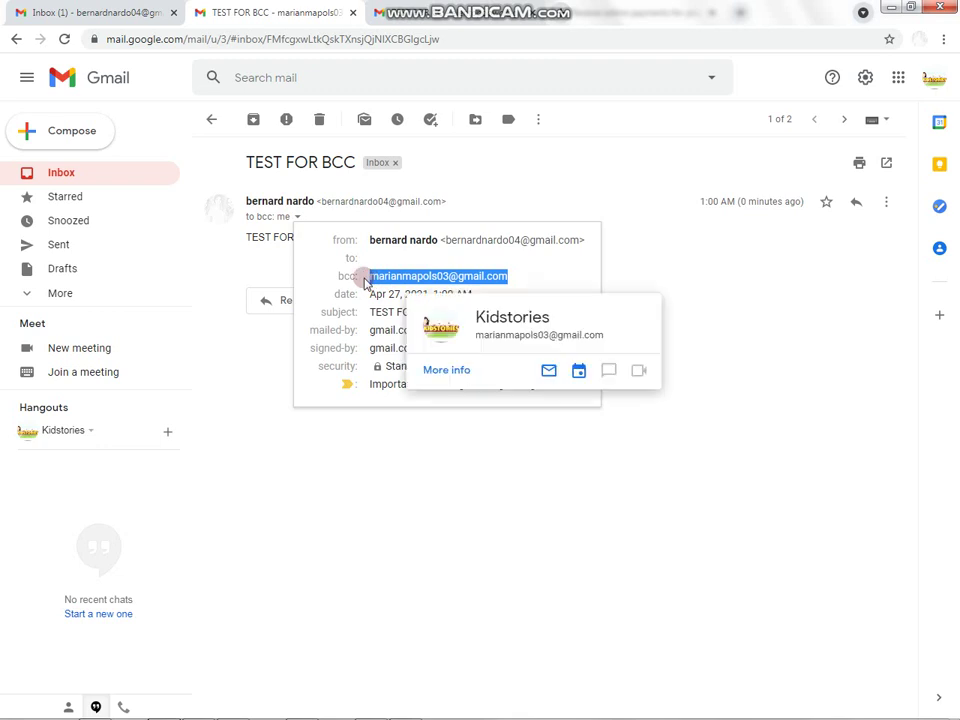
left_click(370, 277)
left_click_drag(378, 274, 514, 281)
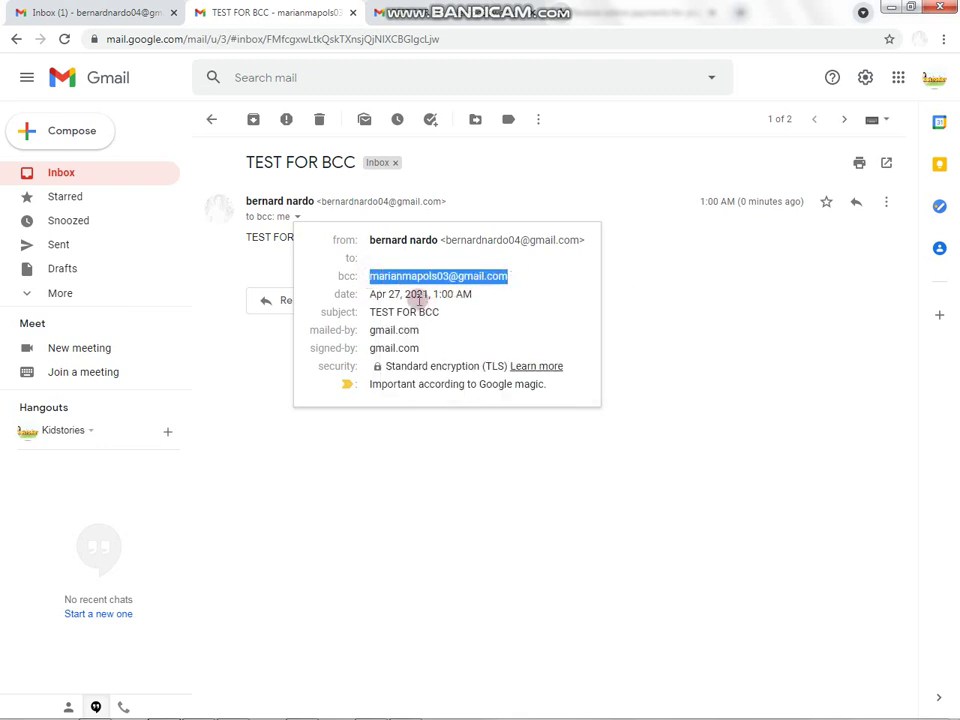
left_click(366, 292)
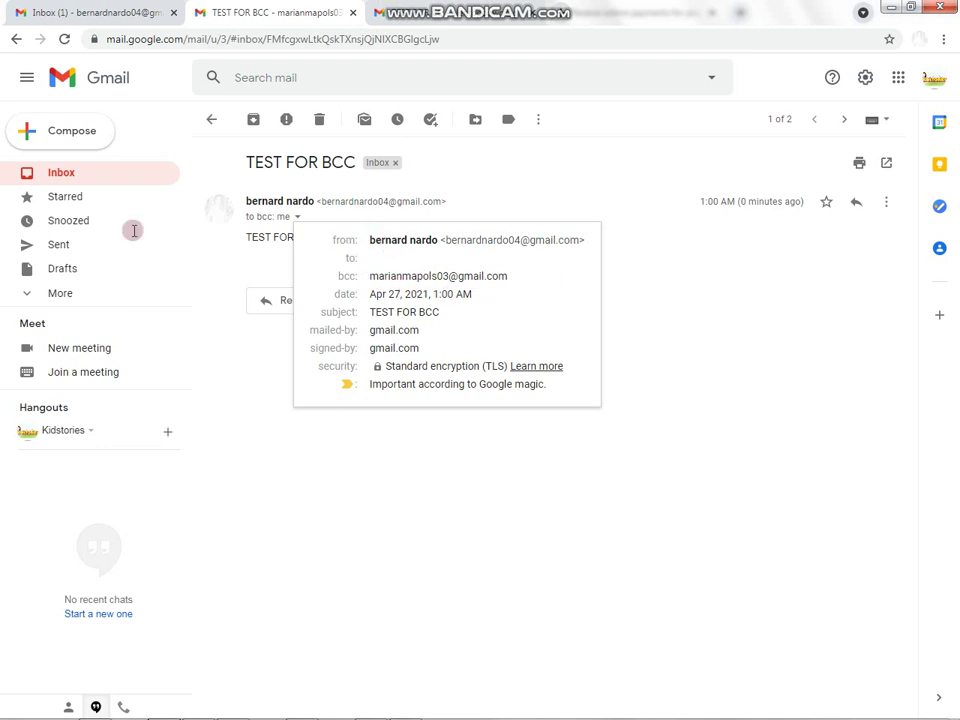
Step: Open TEST FOR BCC in the second recipient's inbox to view its recipient line, and return to the sender's mailbox
key("ctrl+Tab")
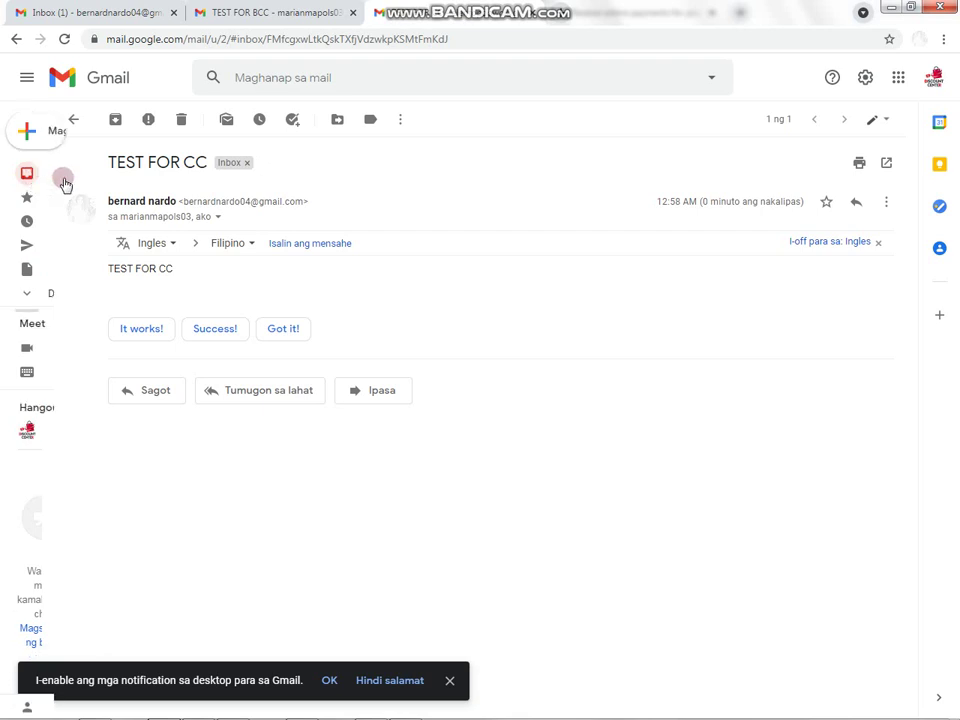
left_click(60, 178)
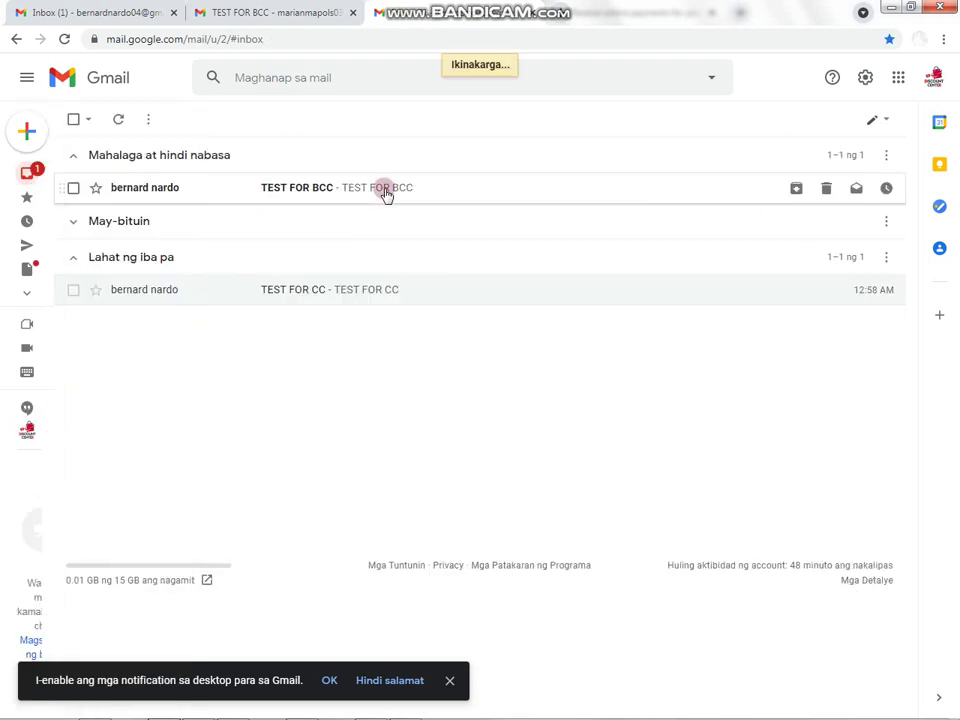
left_click(385, 190)
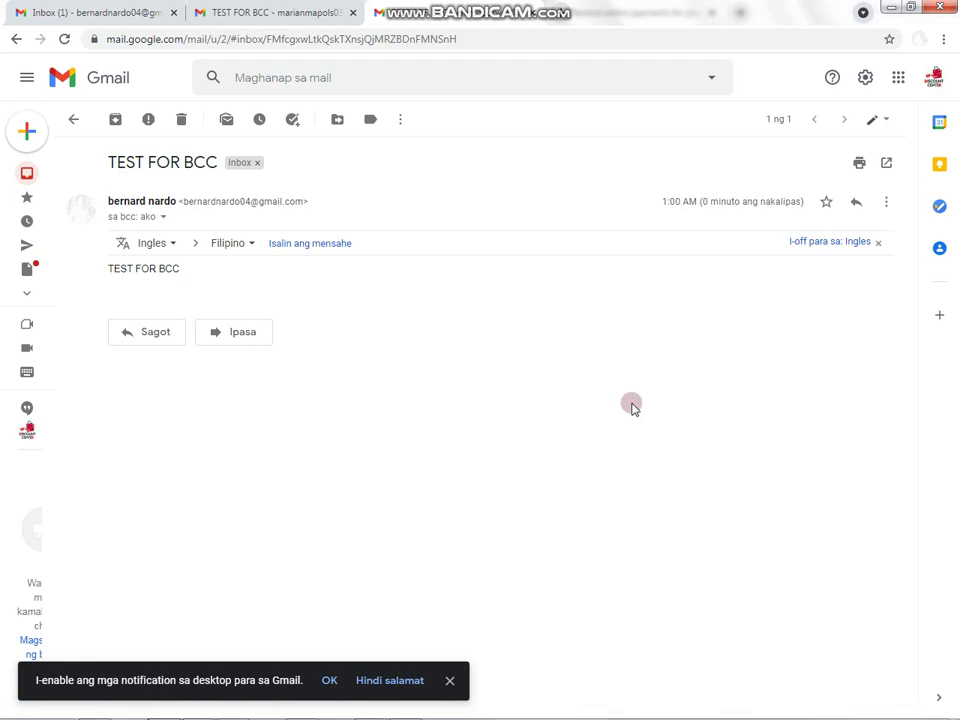
left_click(38, 9)
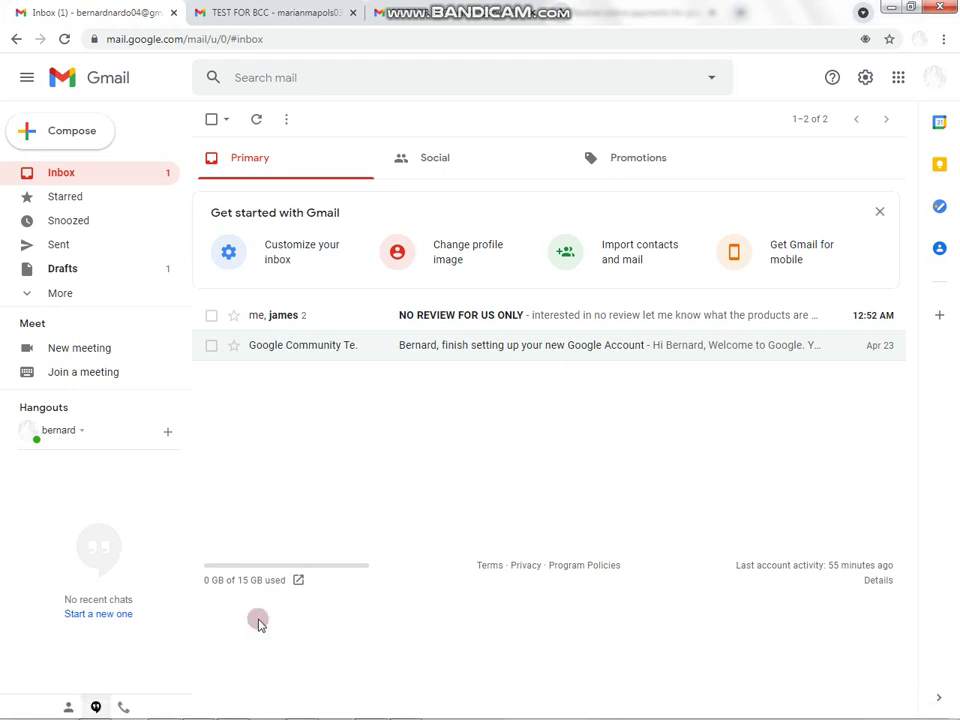
Step: Show the list of email addresses in the Notepad file, then return to the sender's Gmail mailbox
left_click(199, 707)
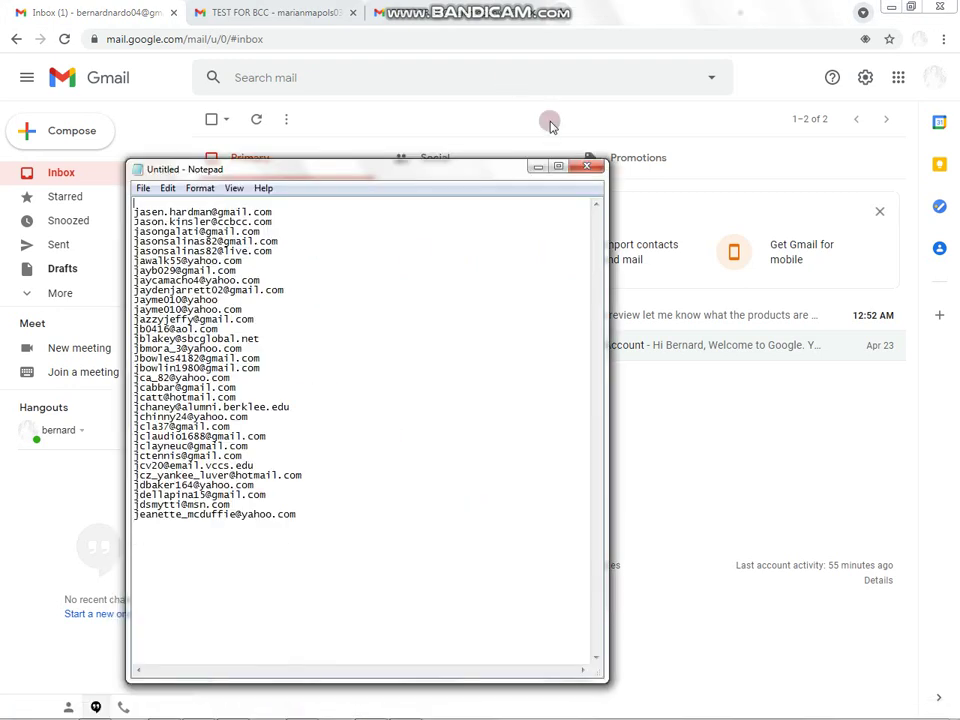
left_click(538, 166)
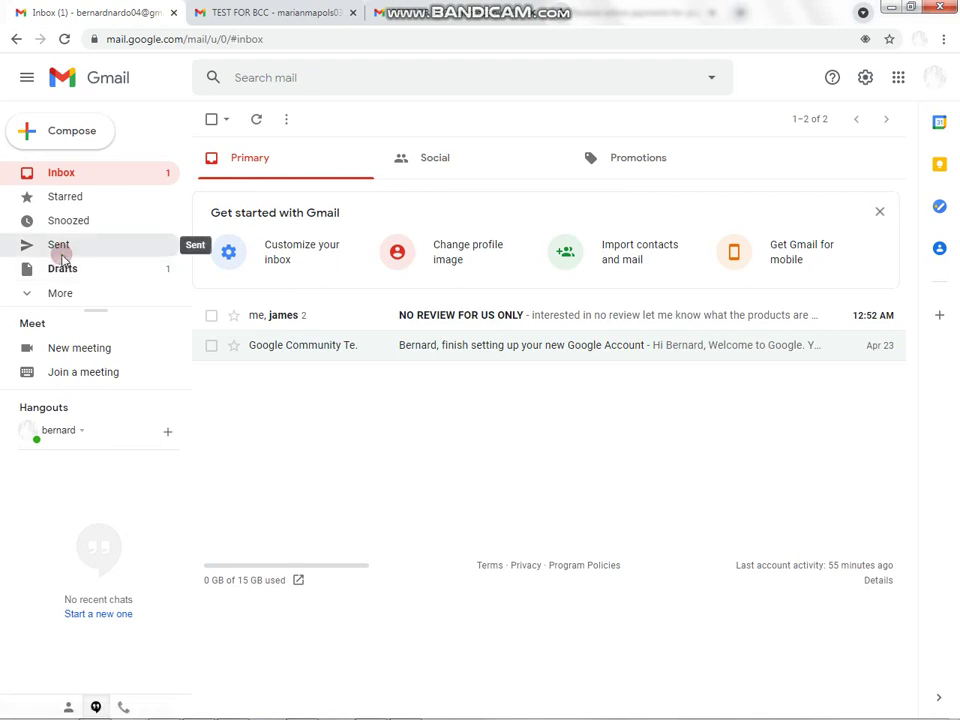
Step: Open the NO REVIEW FOR US ONLY conversation that has a reply from the sent mail and show the reply's sender and recipient details
left_click(61, 254)
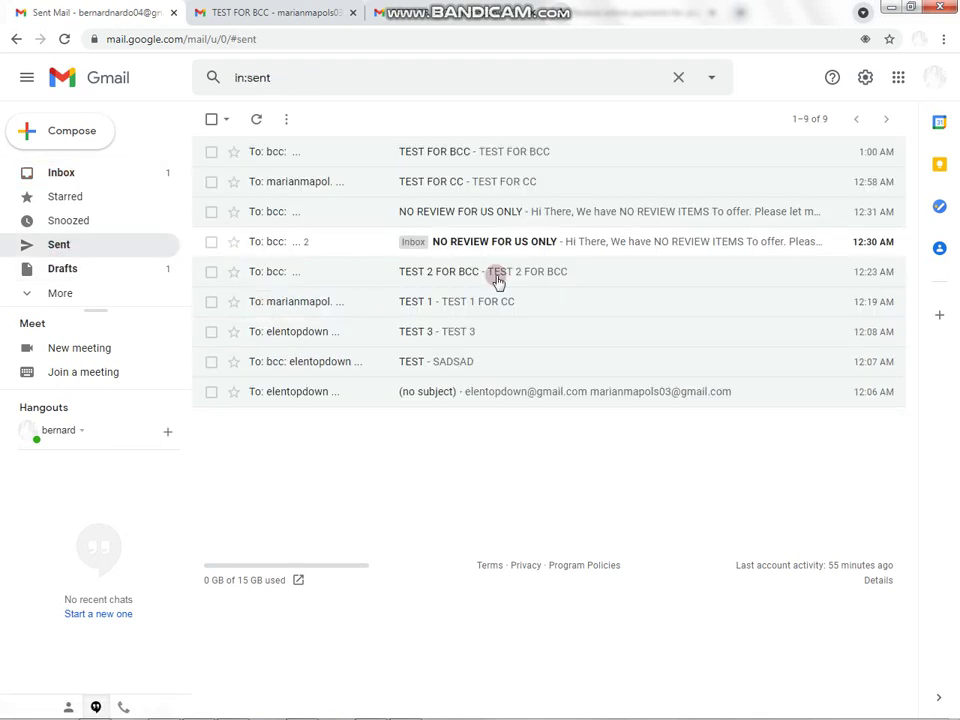
left_click(299, 247)
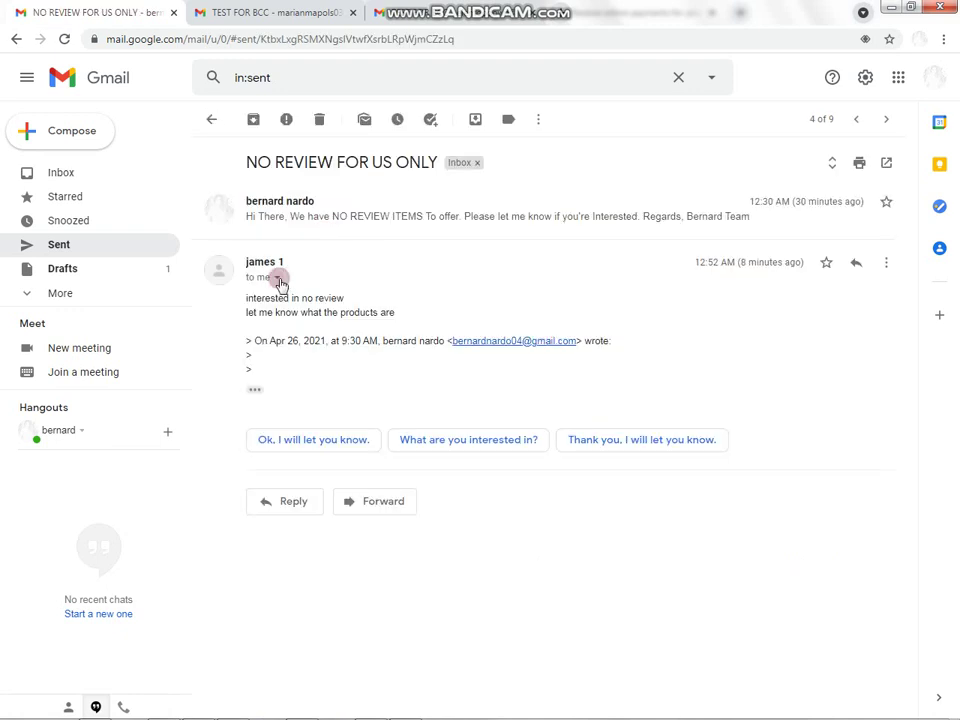
left_click(279, 279)
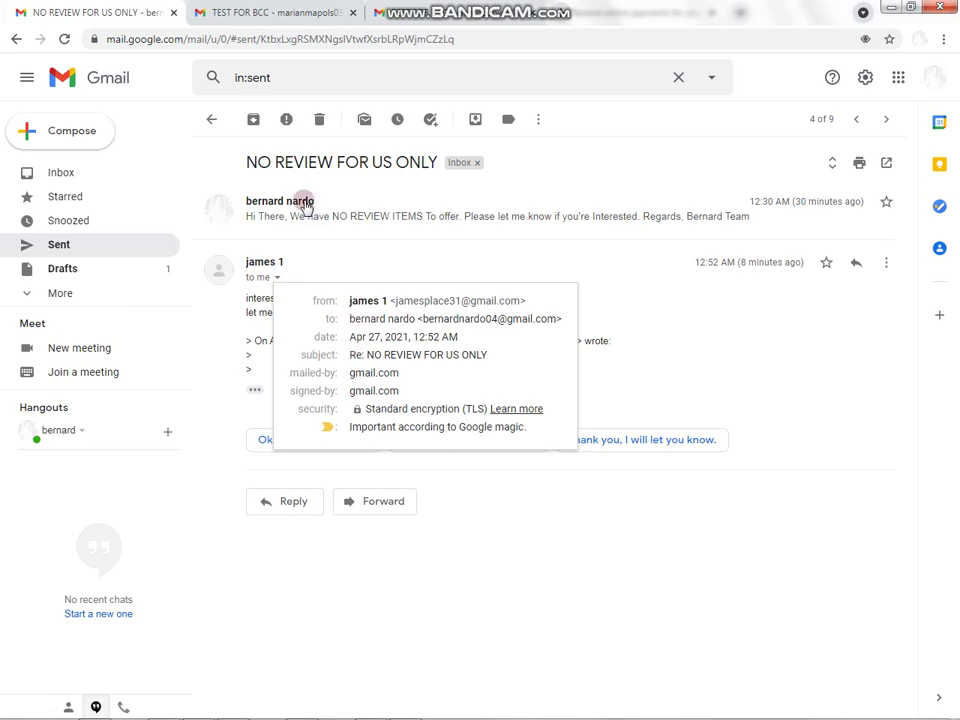
Step: Expand the original NO REVIEW FOR US ONLY message above the reply and show its full list of bcc recipients
left_click(424, 222)
left_click(383, 219)
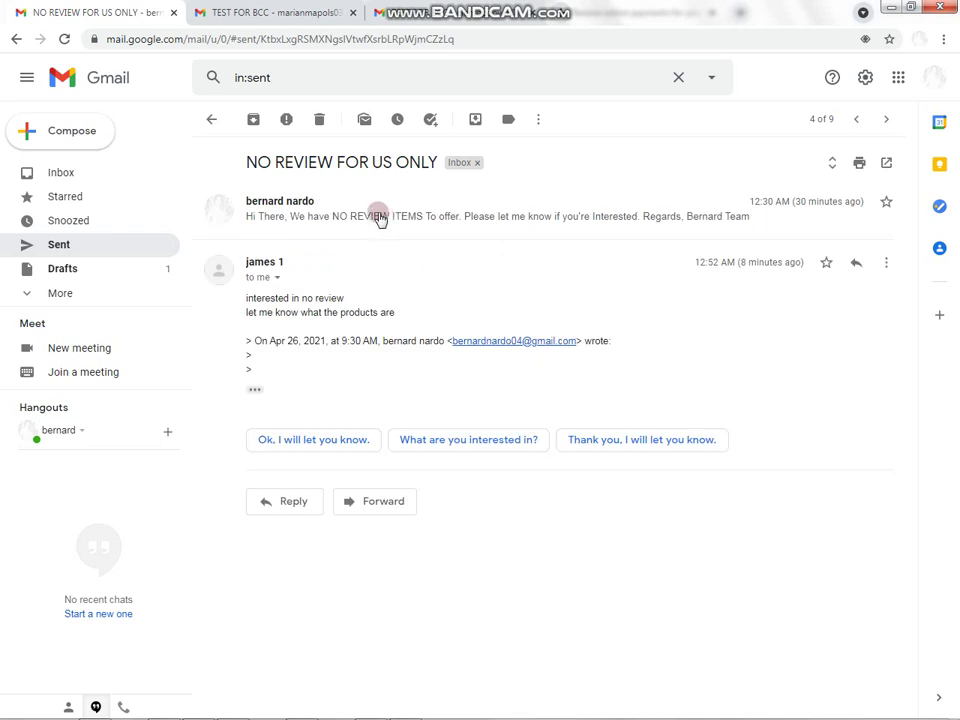
left_click(380, 219)
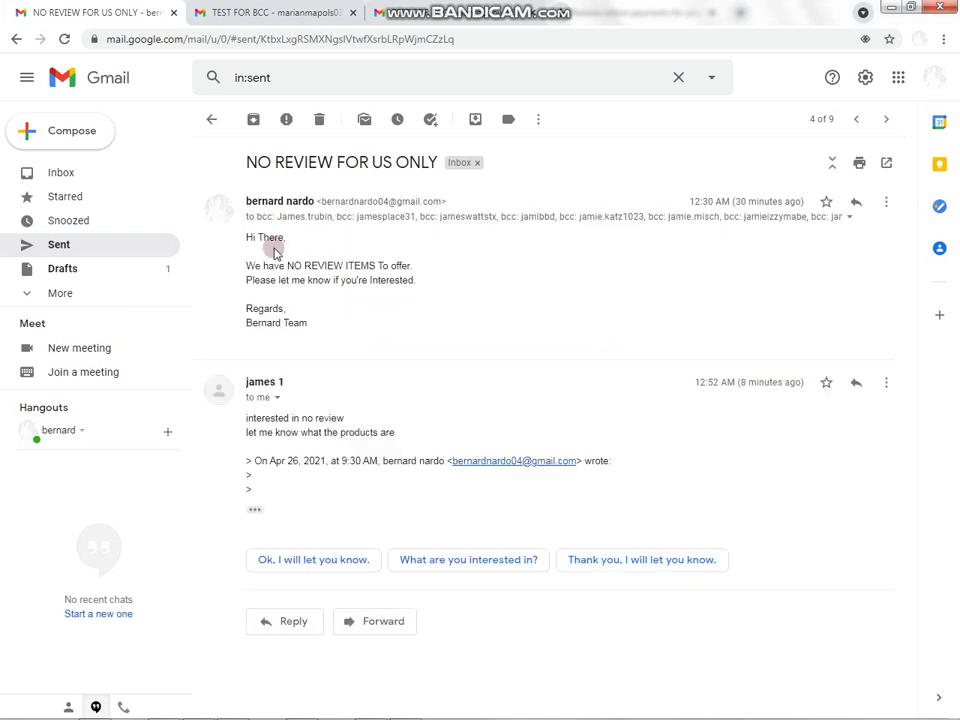
left_click(849, 217)
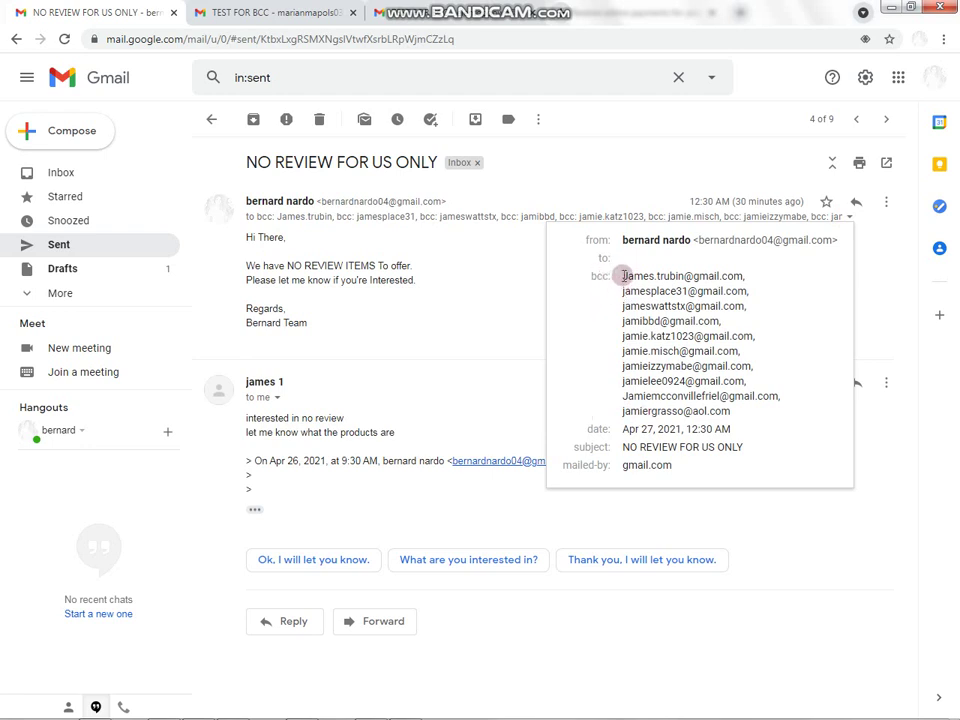
Step: Close and reopen the original message's details, and highlight the bcc addresses from the second one through the date line
left_click(382, 400)
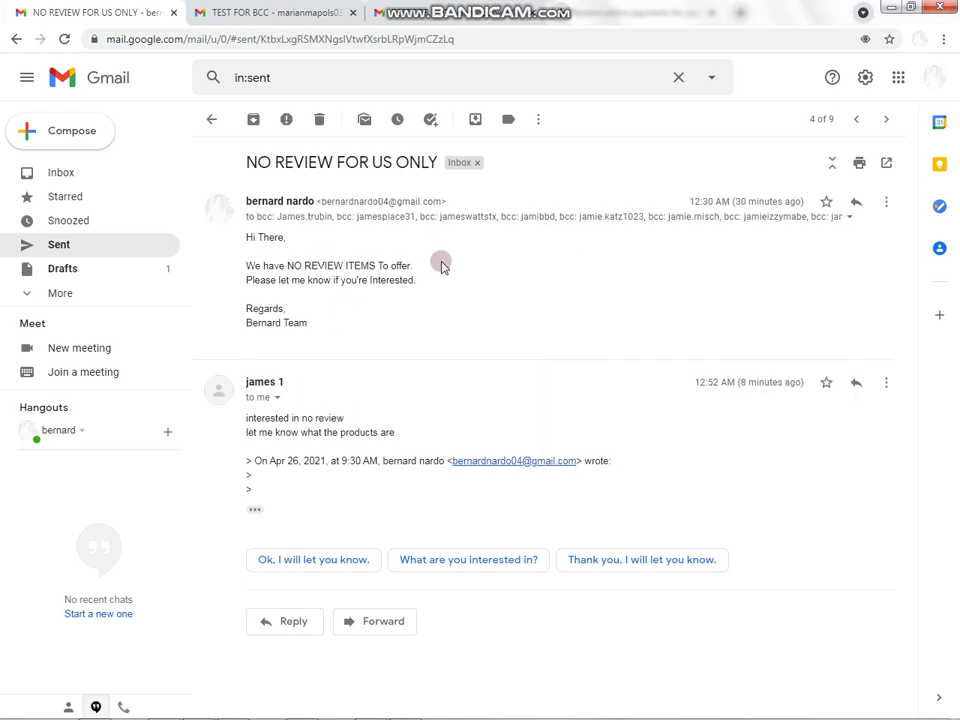
left_click(849, 217)
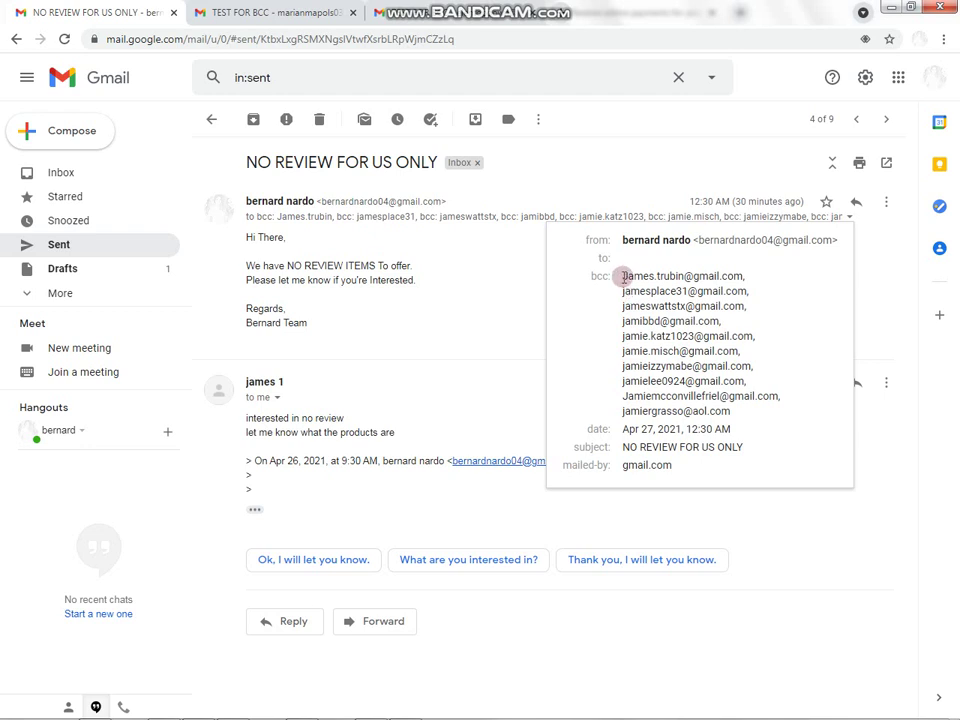
left_click_drag(604, 283, 735, 429)
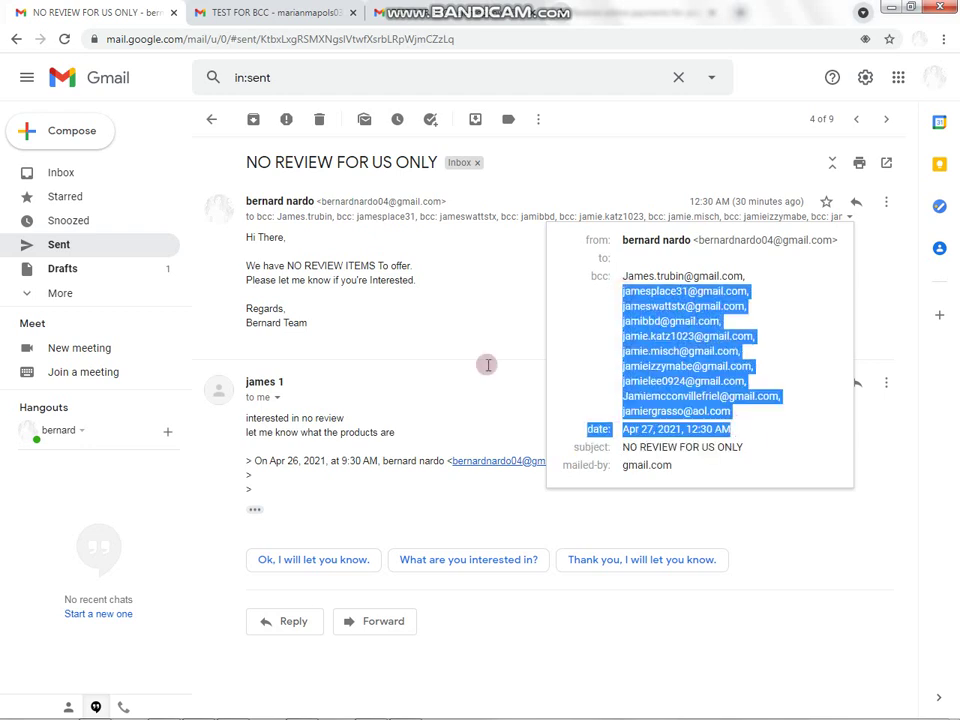
Step: Close the original message's details, then check the reply's sender and recipient details again and close them
left_click(350, 300)
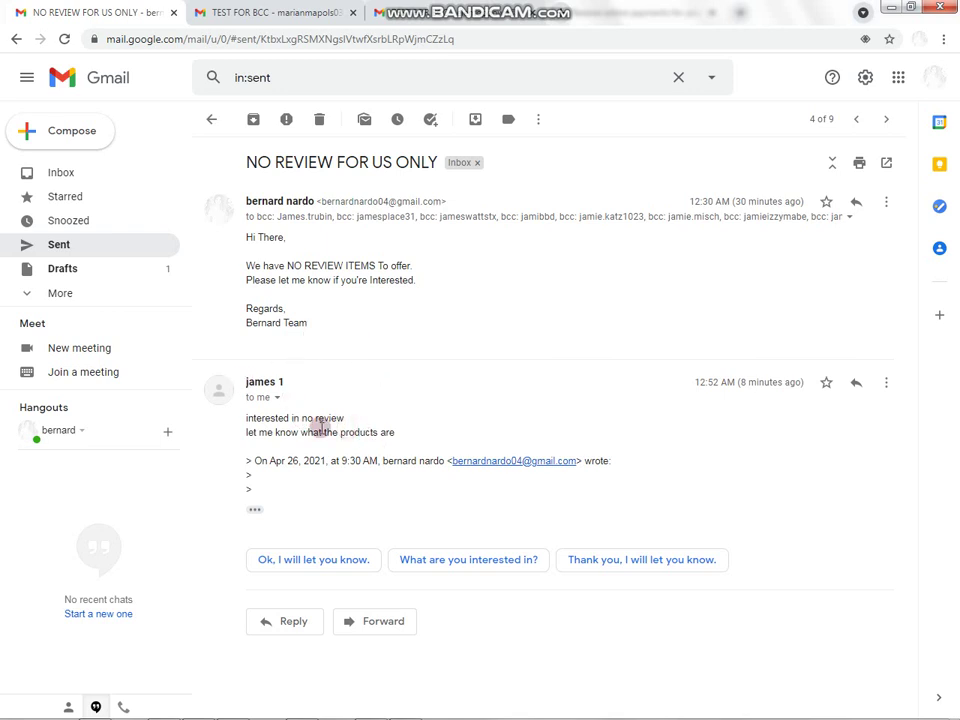
left_click(277, 400)
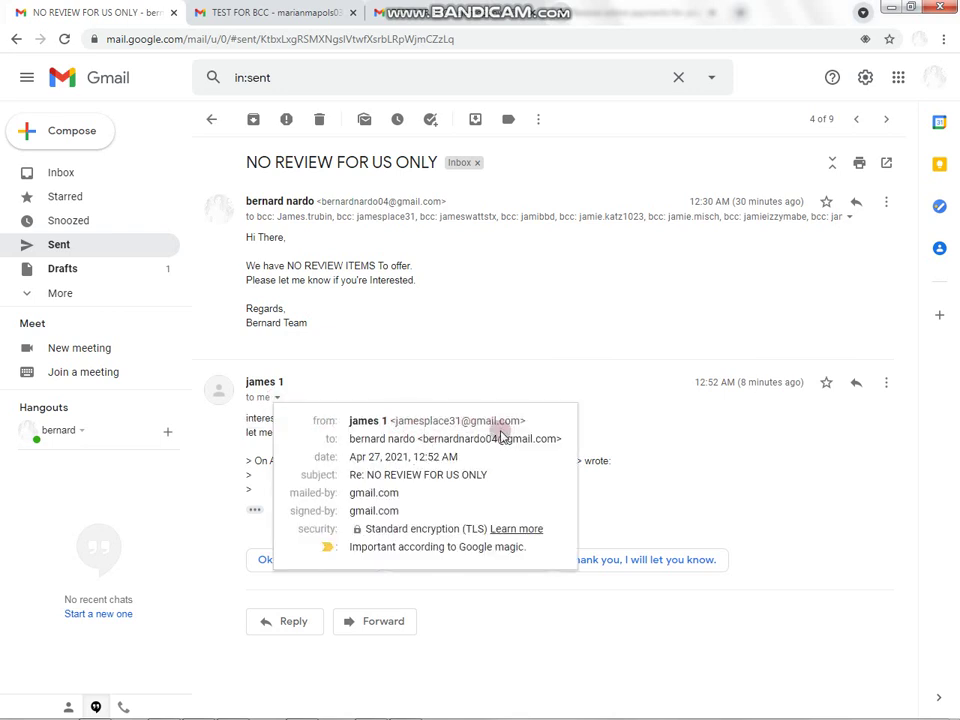
left_click(295, 383)
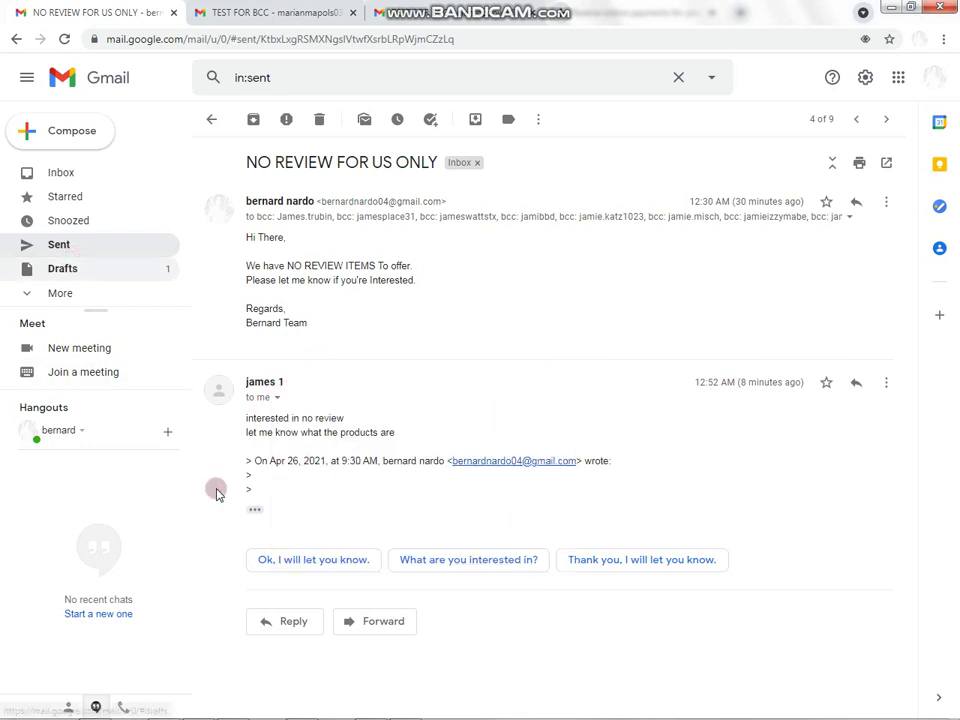
Step: Switch to the Paint presentation and review its BCC and CC definitions together with the channel title above them
mouse_move(357, 715)
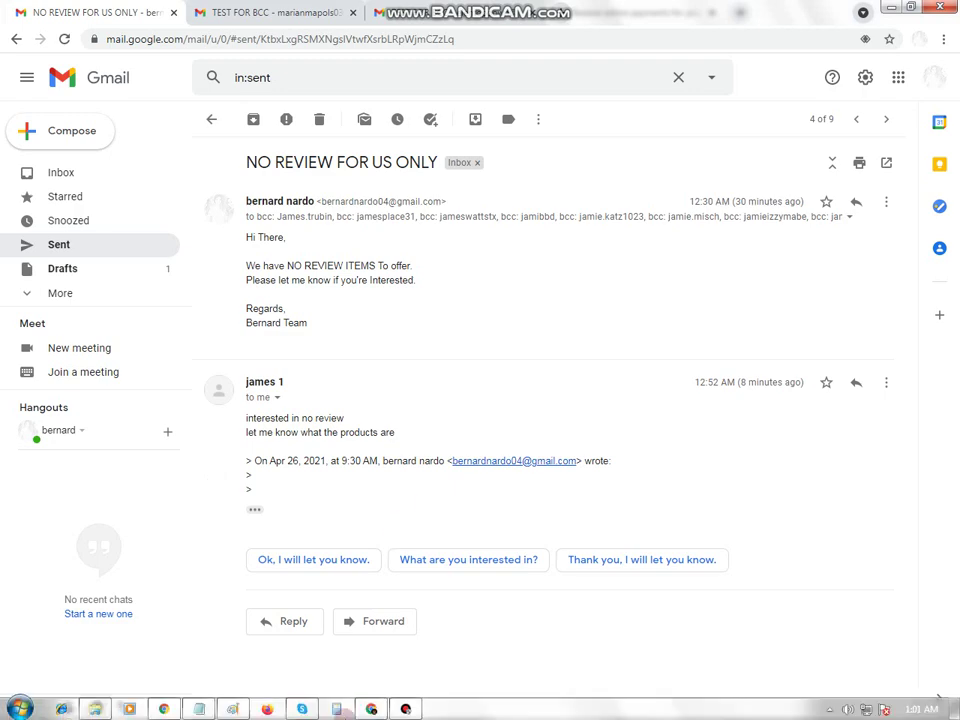
left_click(231, 709)
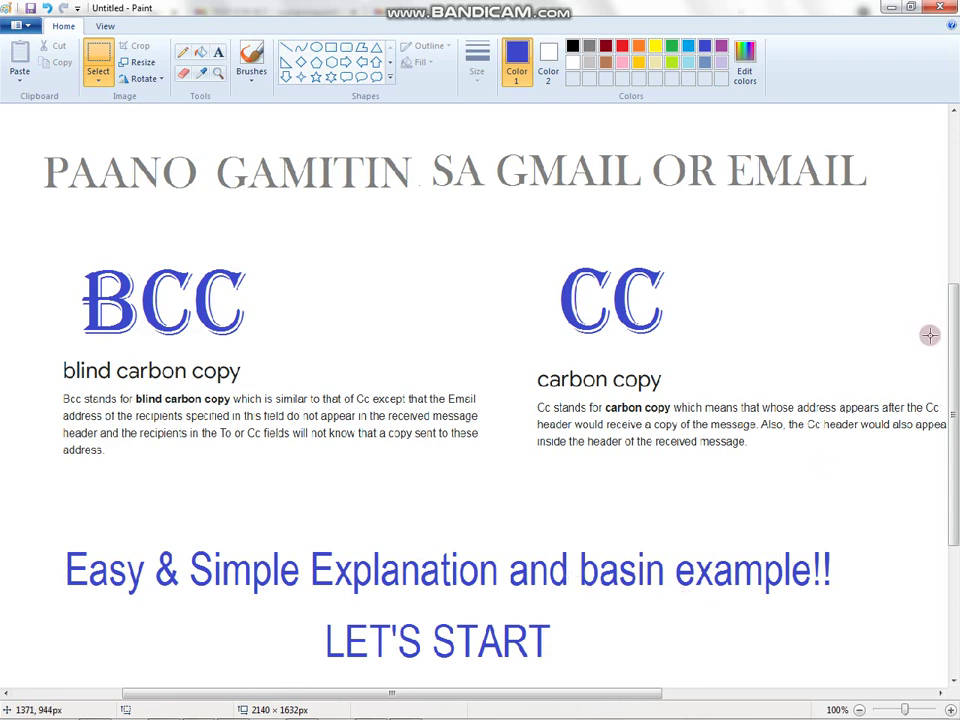
left_click_drag(949, 371, 955, 318)
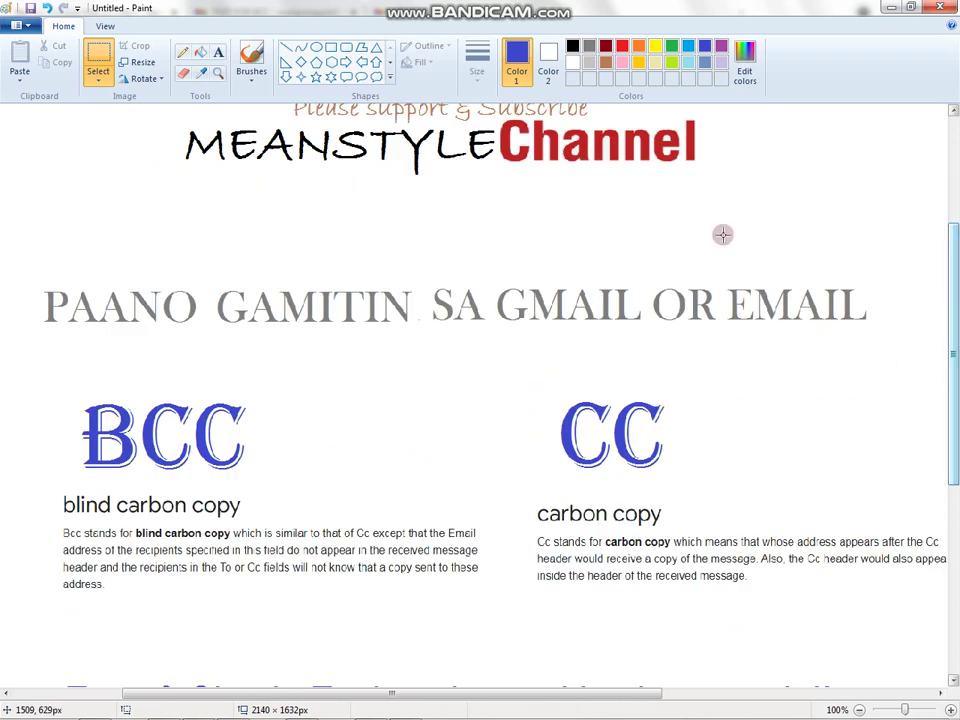
scroll(954, 329, "up", 1)
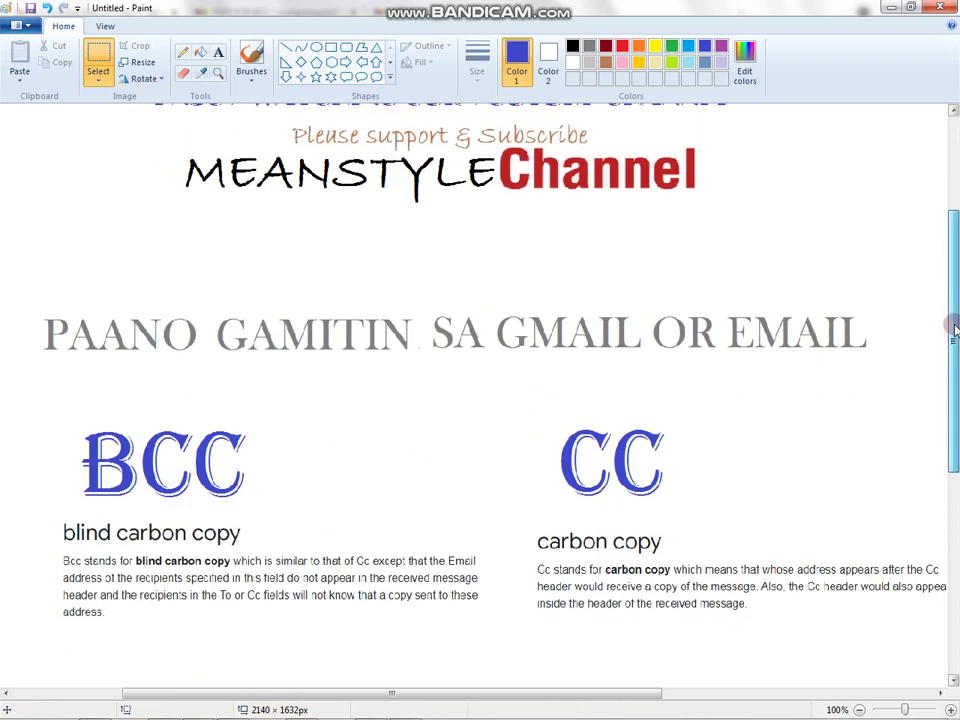
scroll(955, 318, "up", 1)
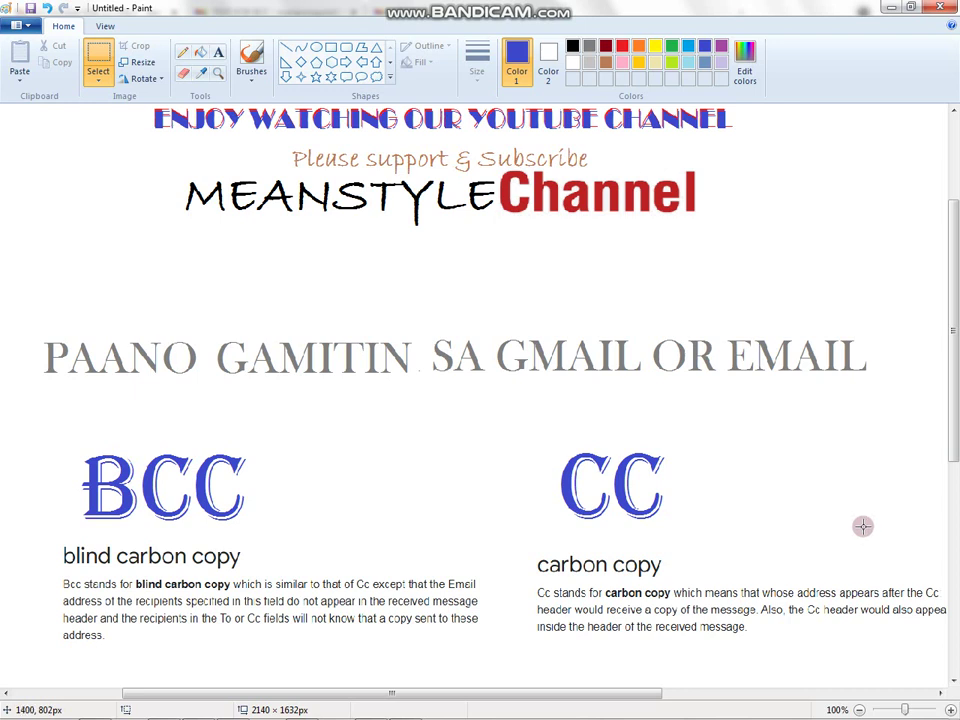
mouse_move(620, 713)
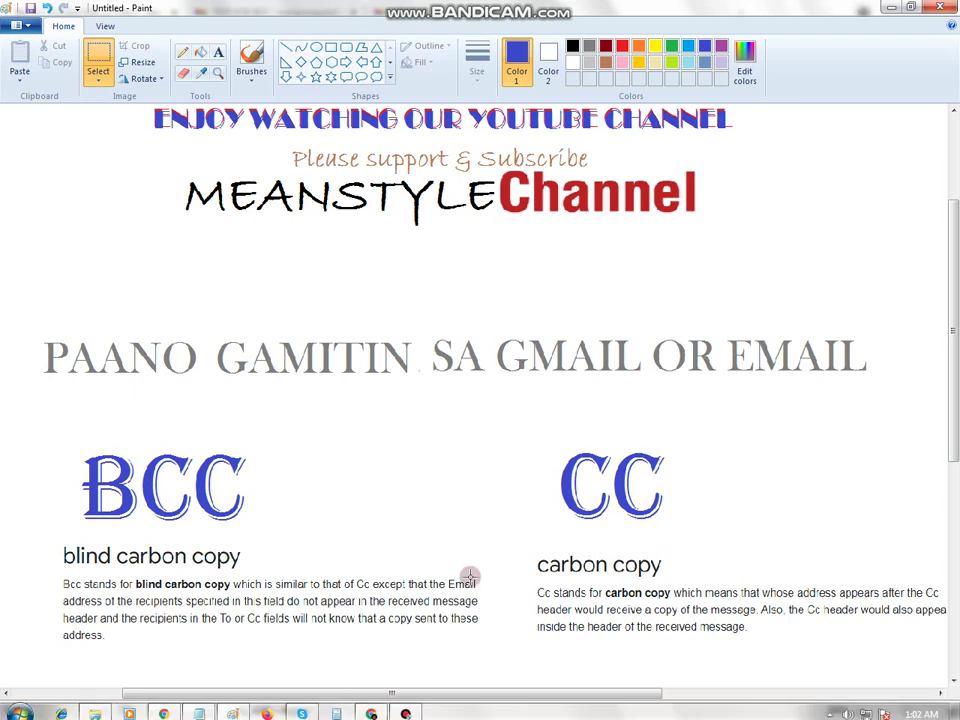